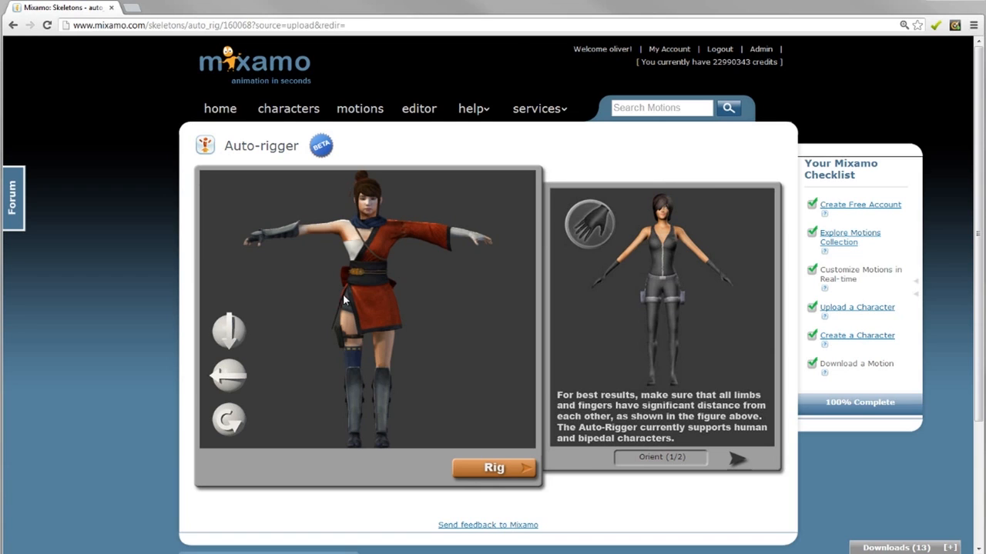
Rotate the character a full turn to check its orientation and proceed to rigging
left_click(231, 383)
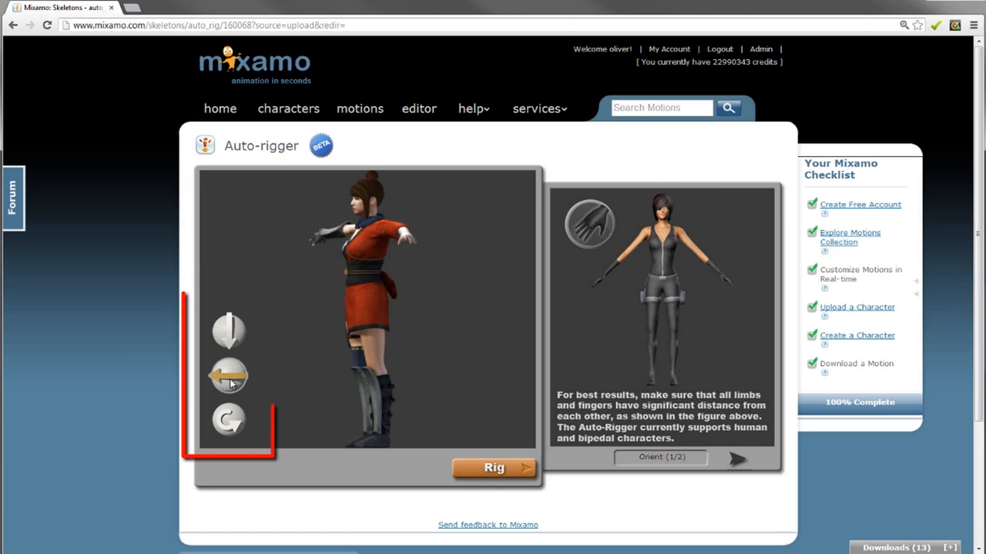
left_click(231, 384)
left_click(231, 383)
left_click(231, 384)
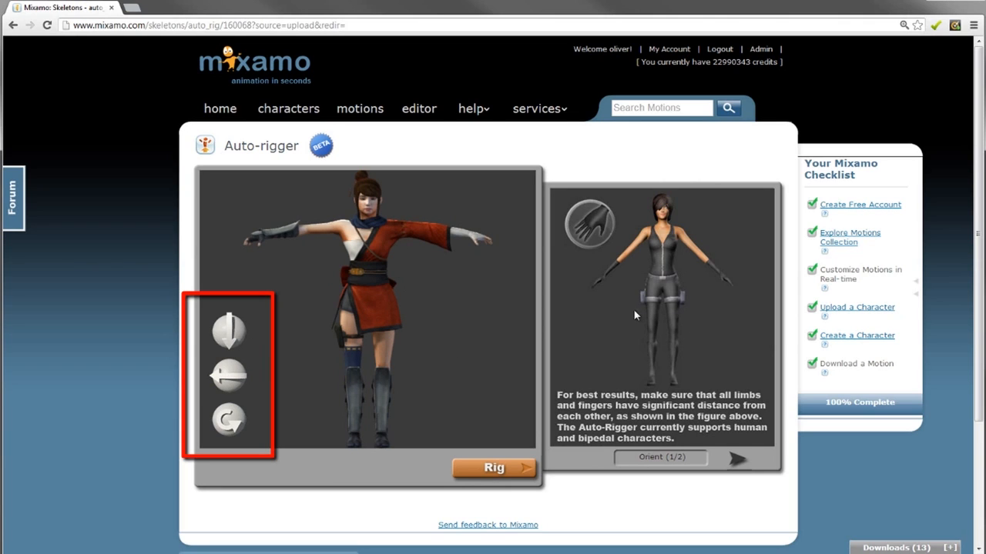
left_click(495, 468)
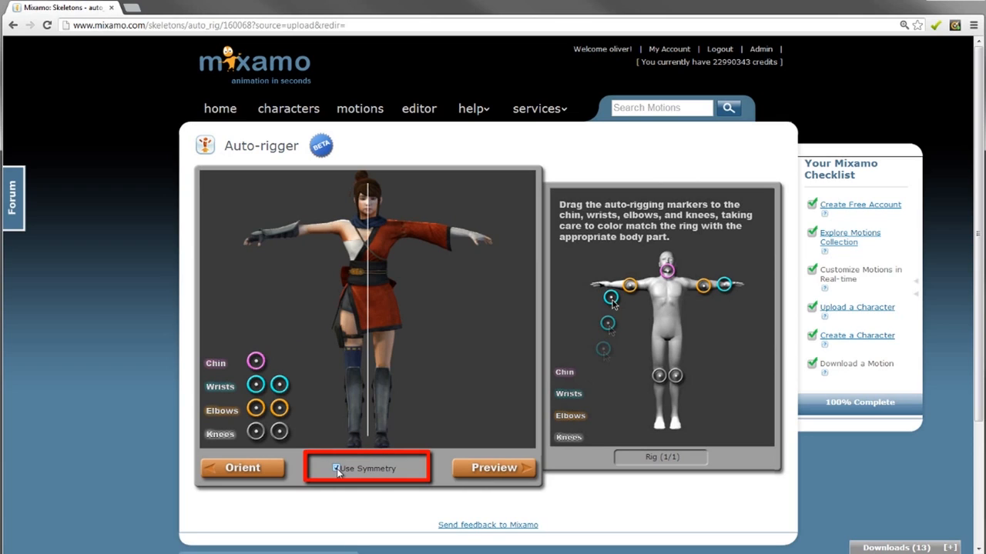
Place the knee, elbow, wrist and chin markers on the character with symmetry on and preview the rig
left_click_drag(256, 432, 351, 371)
left_click_drag(257, 413, 305, 232)
mouse_move(256, 384)
left_mouse_down()
mouse_move(275, 284)
mouse_move(267, 245)
left_mouse_up()
mouse_move(253, 364)
left_mouse_down()
mouse_move(331, 244)
mouse_move(367, 220)
left_mouse_up()
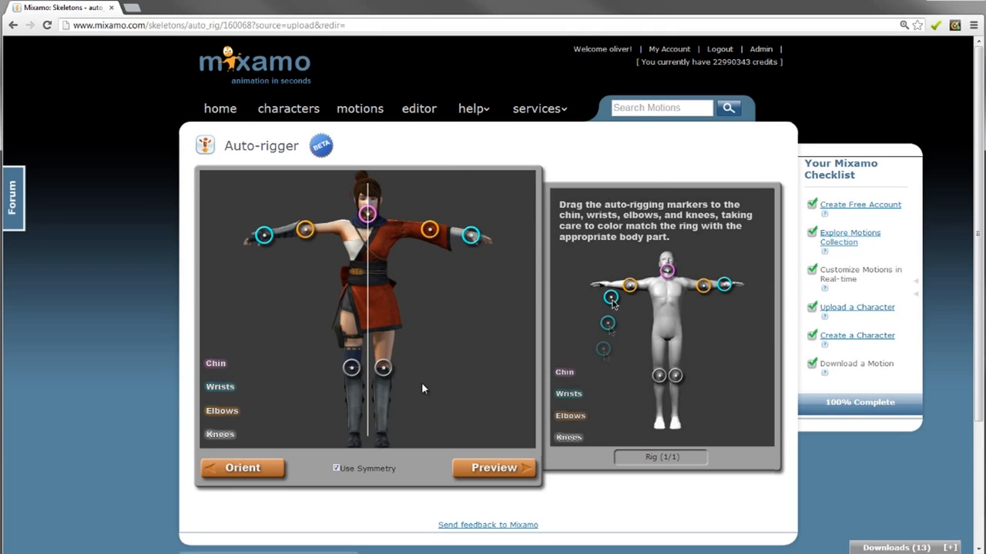
left_click(504, 470)
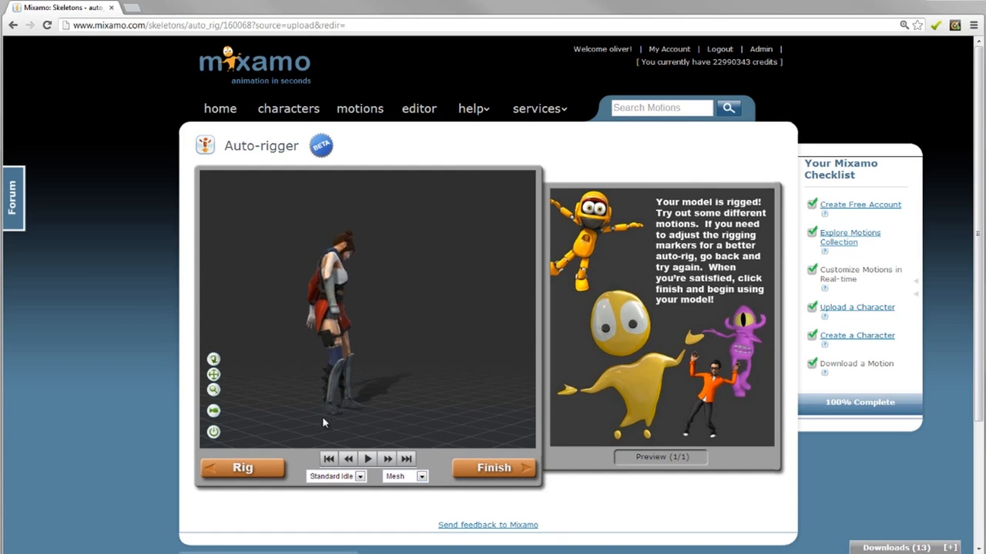
Inspect the rigged preview from another angle, showing it as a skeleton and back as a mesh
left_click_drag(430, 330, 455, 301)
scroll(363, 322, "up", 3)
scroll(455, 277, "down", 3)
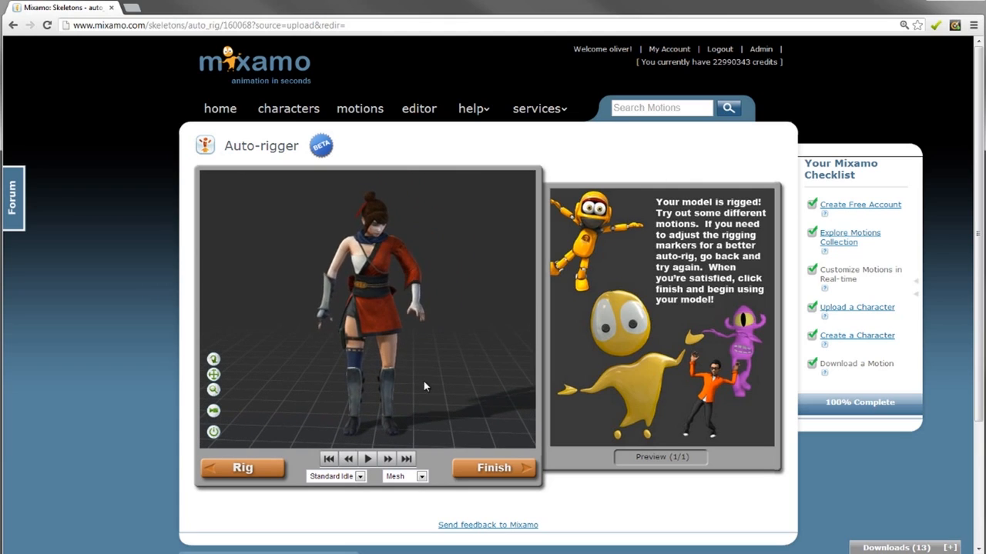
left_click(411, 476)
left_click(401, 506)
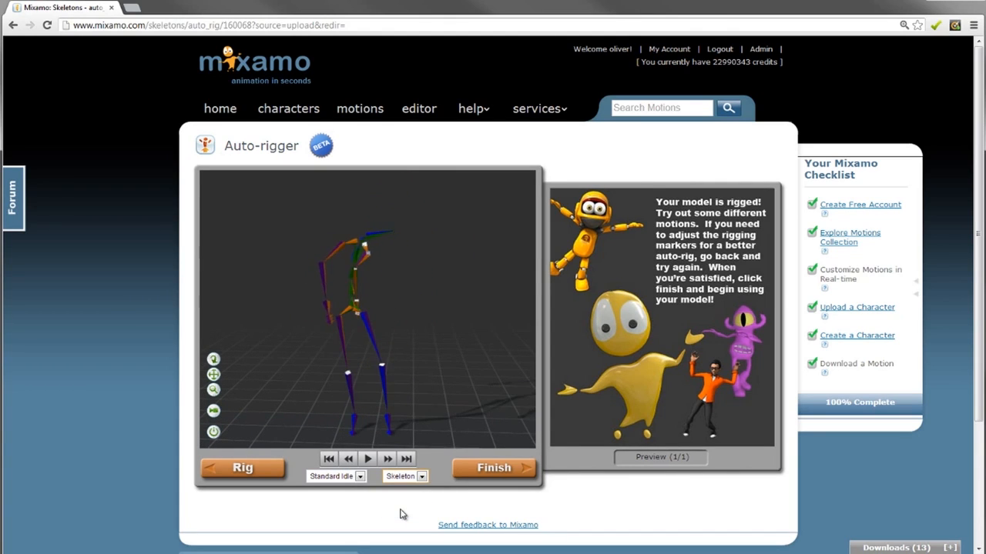
left_click(407, 477)
left_click(401, 492)
Preview the rig playing the running and walking motions
left_click(339, 476)
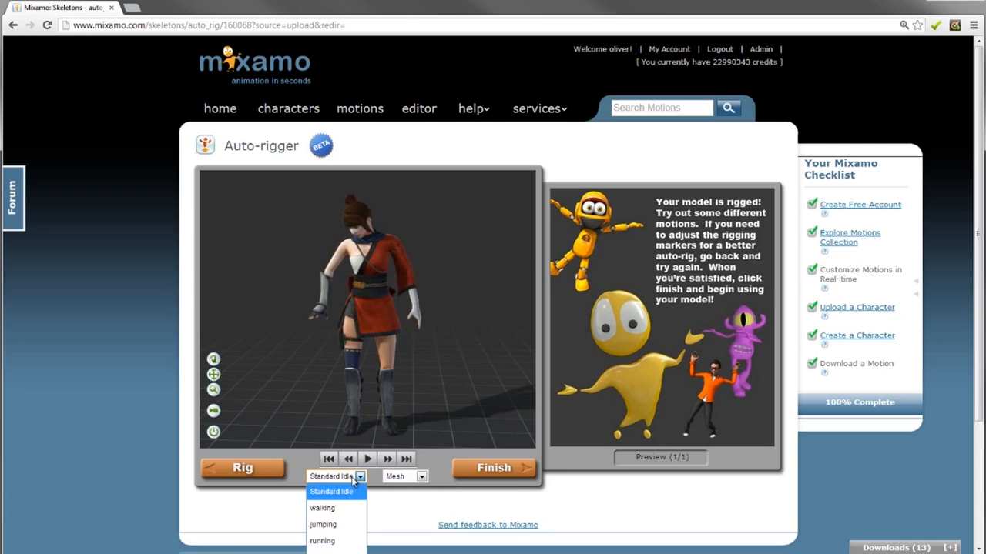
left_click(323, 540)
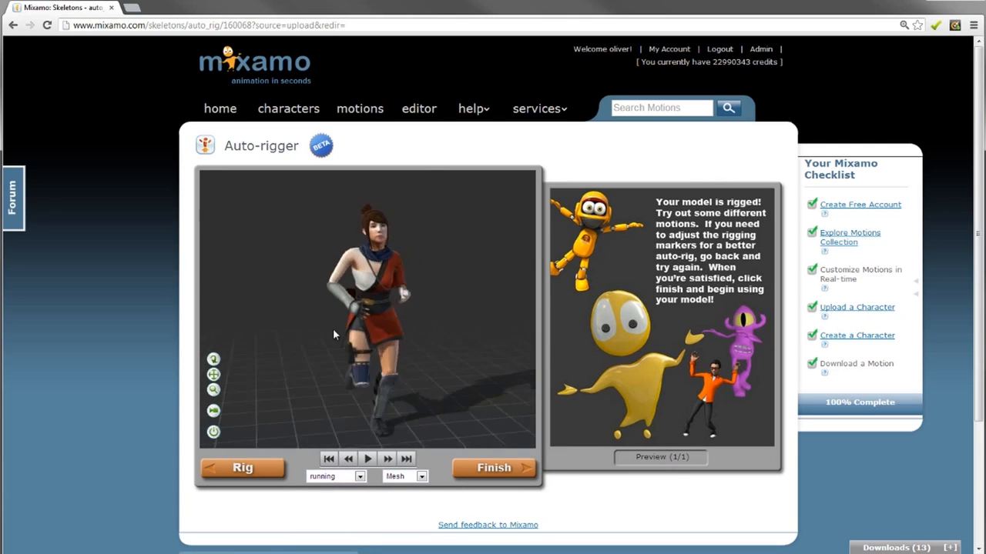
left_click(359, 475)
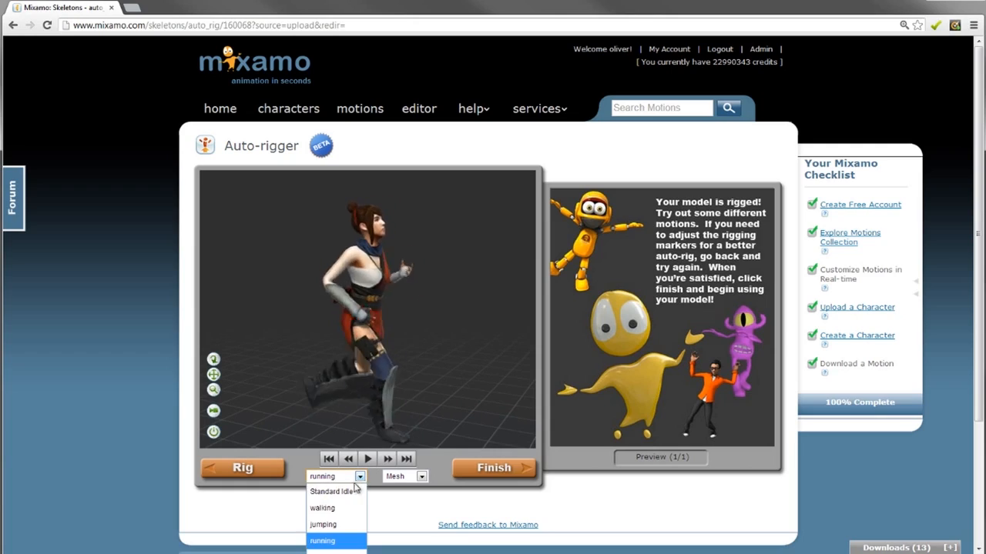
left_click(343, 509)
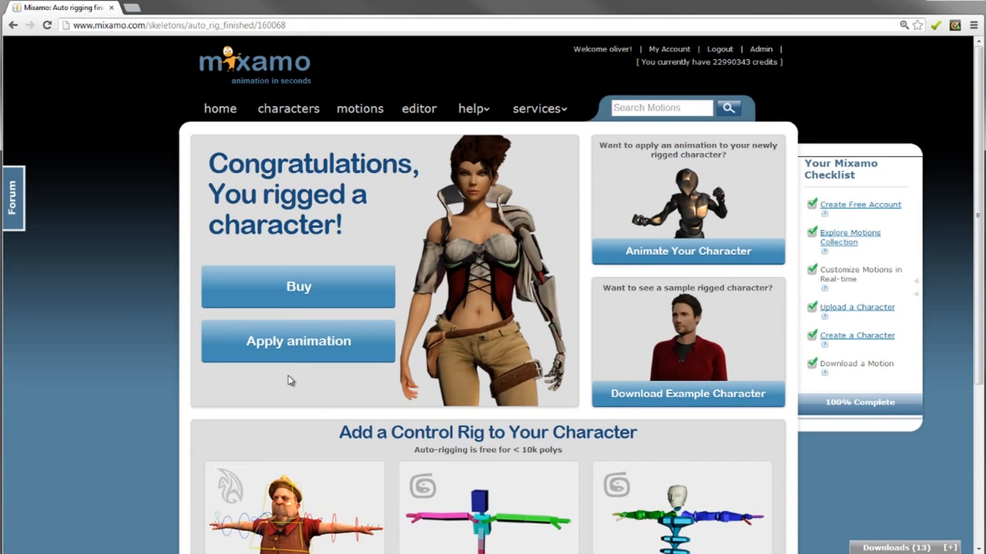
Buy the rigged Kachujin character and download it in FBX (.fbx) format from the downloads tray
left_click(297, 288)
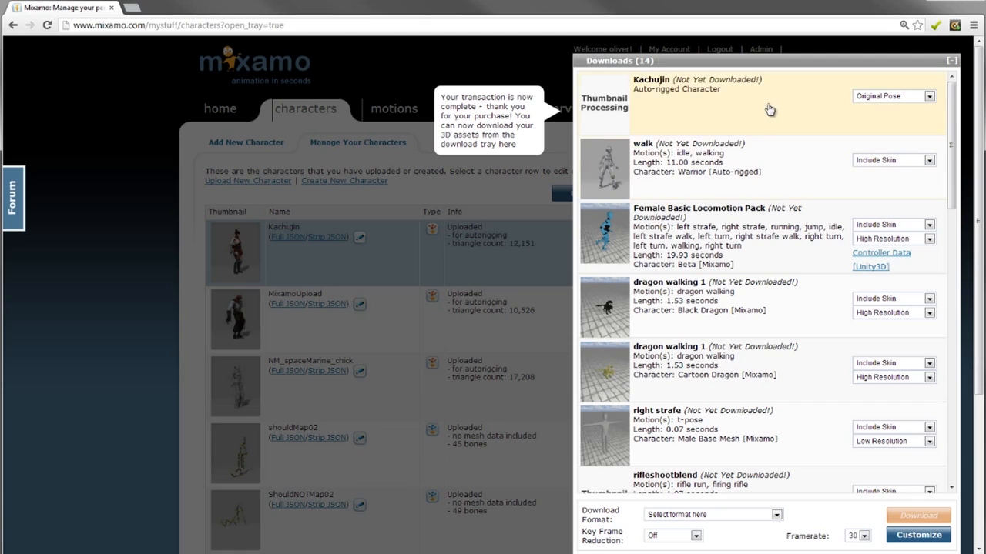
left_click(780, 104)
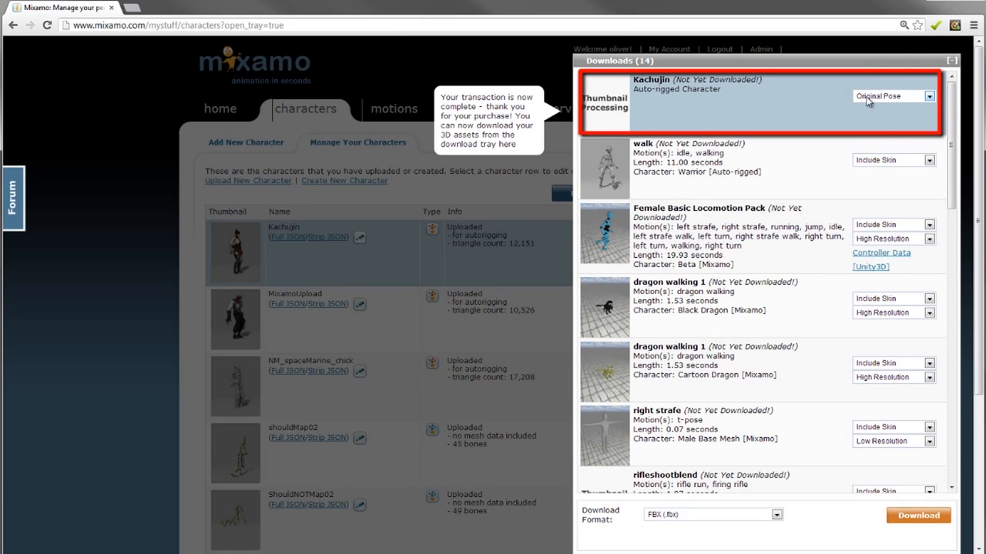
left_click(696, 516)
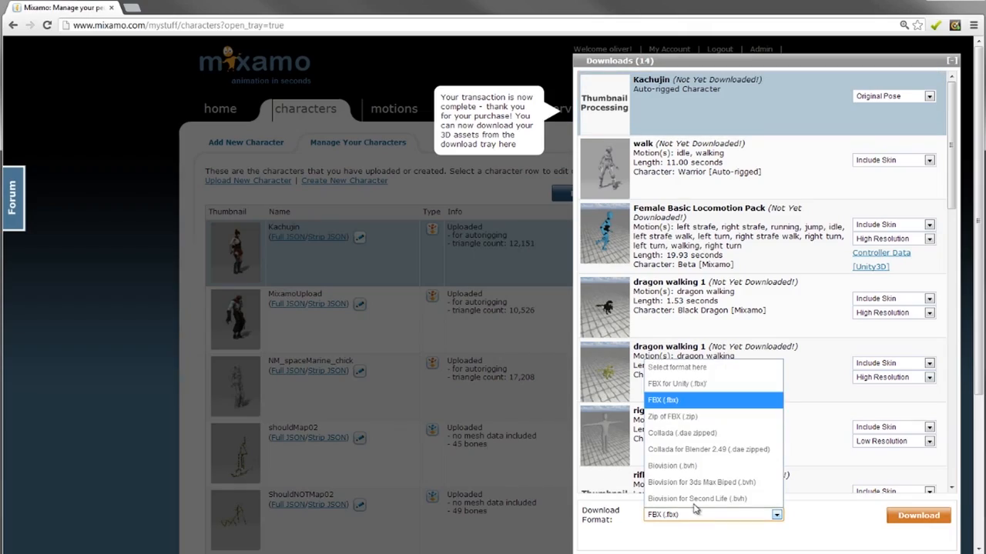
left_click(680, 405)
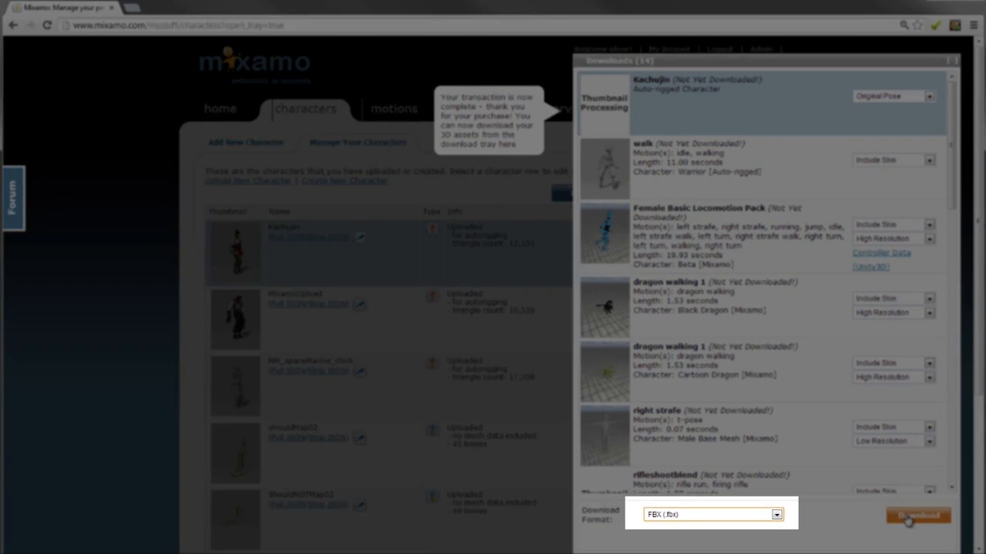
left_click(909, 518)
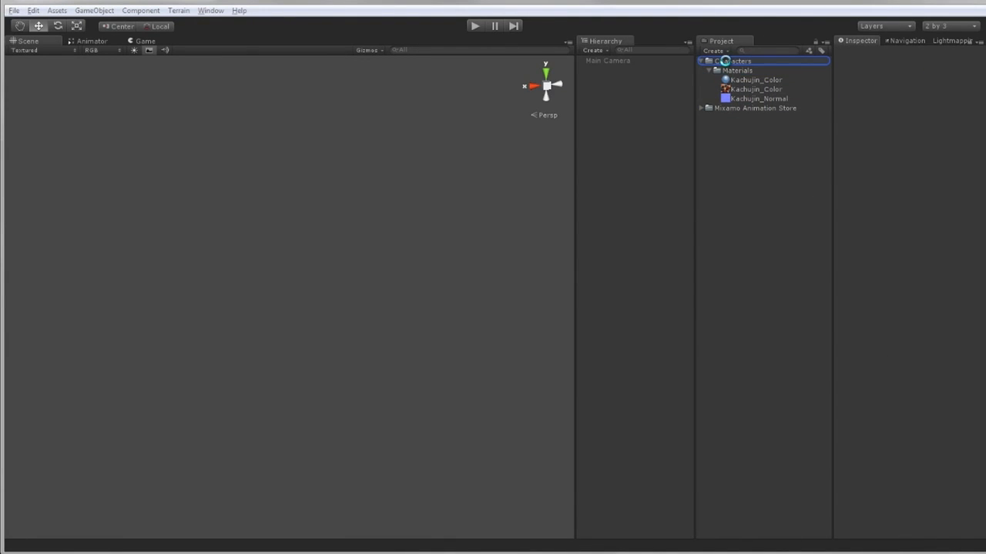
Switch to Unity and place the imported Kachujin model from the Characters folder into the scene
left_click_drag(725, 61, 726, 65)
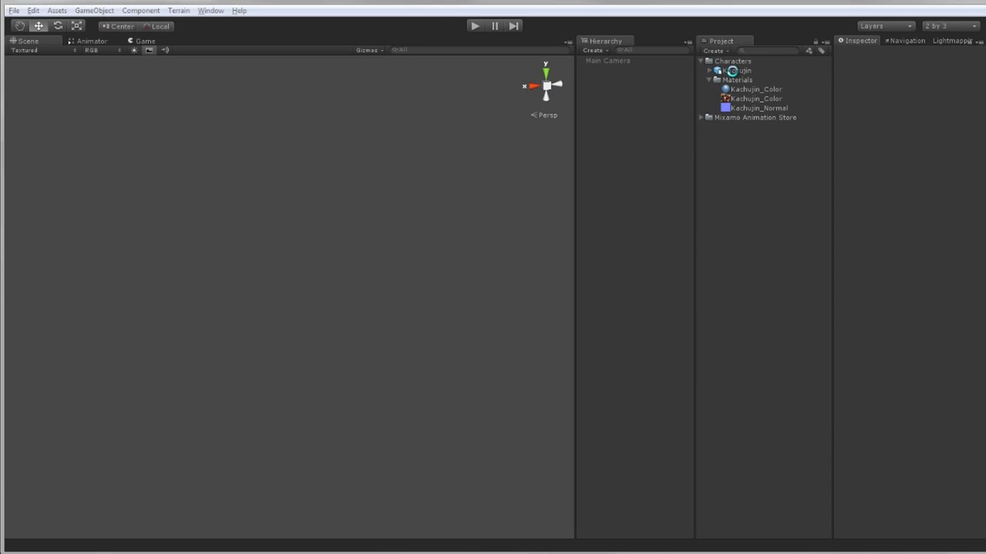
left_click_drag(719, 73, 625, 105)
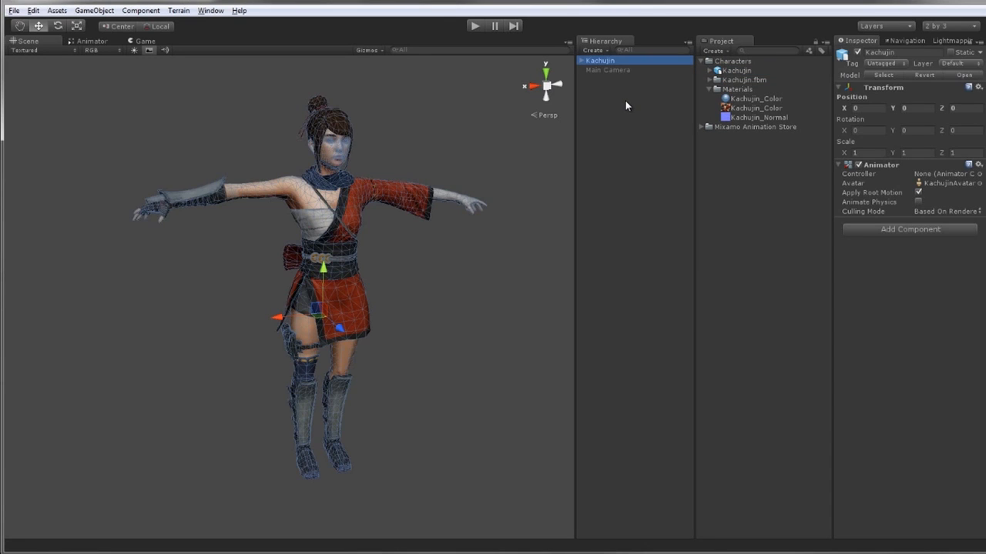
Expand the character's bone hierarchy and rotate the right upper leg bone to test the rig
left_click(411, 143)
mouse_move(471, 196)
left_mouse_down("alt")
mouse_move(446, 205)
mouse_move(388, 192)
mouse_move(485, 193)
left_mouse_up("alt")
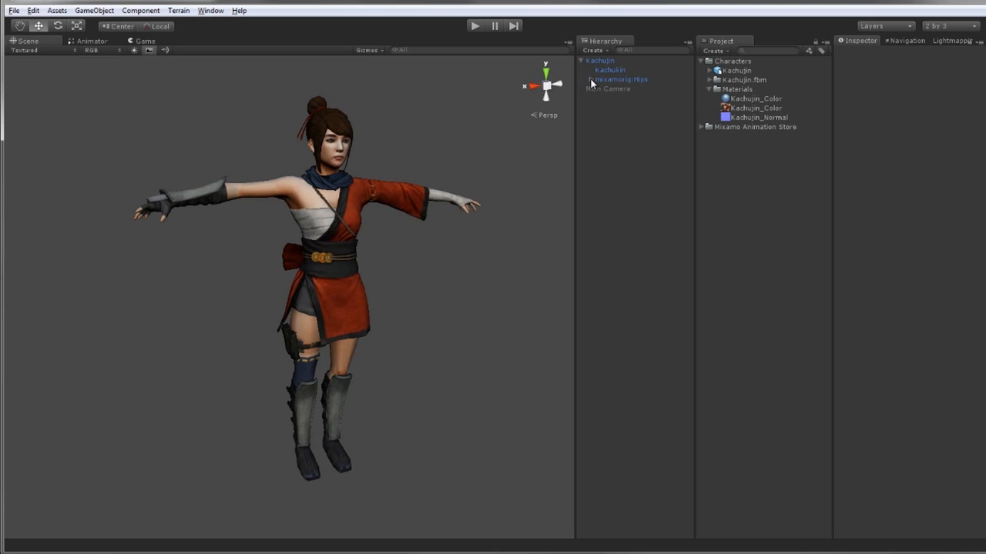
left_click(622, 99)
left_click_drag(393, 273, 417, 262, "alt")
key("e")
mouse_move(341, 287)
left_mouse_down()
mouse_move(260, 148)
mouse_move(347, 334)
mouse_move(302, 214)
mouse_move(330, 322)
mouse_move(330, 290)
left_mouse_up()
key("ctrl+z")
left_click_drag(431, 373, 342, 379, "alt")
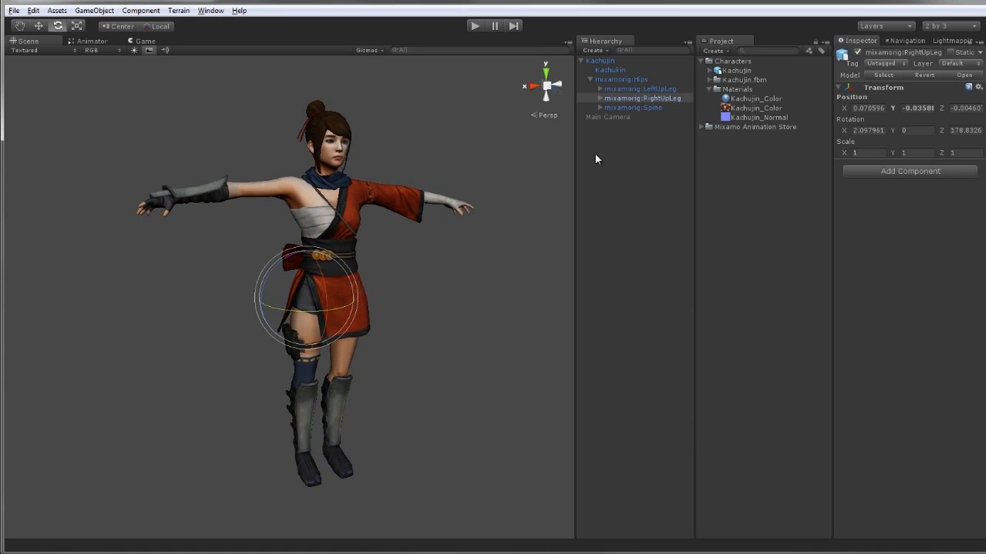
Select the spine bone and rotate it to test the skinning
left_click(630, 108)
mouse_move(351, 237)
left_mouse_down()
mouse_move(337, 214)
mouse_move(357, 247)
mouse_move(354, 237)
left_mouse_up()
left_click(451, 268)
right_click_drag(453, 241, 389, 273, "alt")
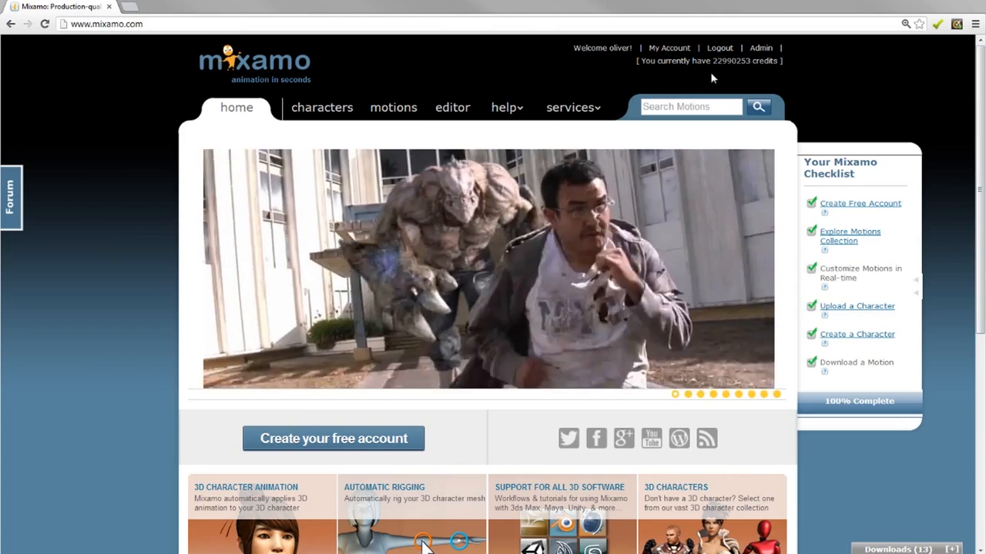
Search the Mixamo motions for run and open the running motion in the editor
left_click(392, 110)
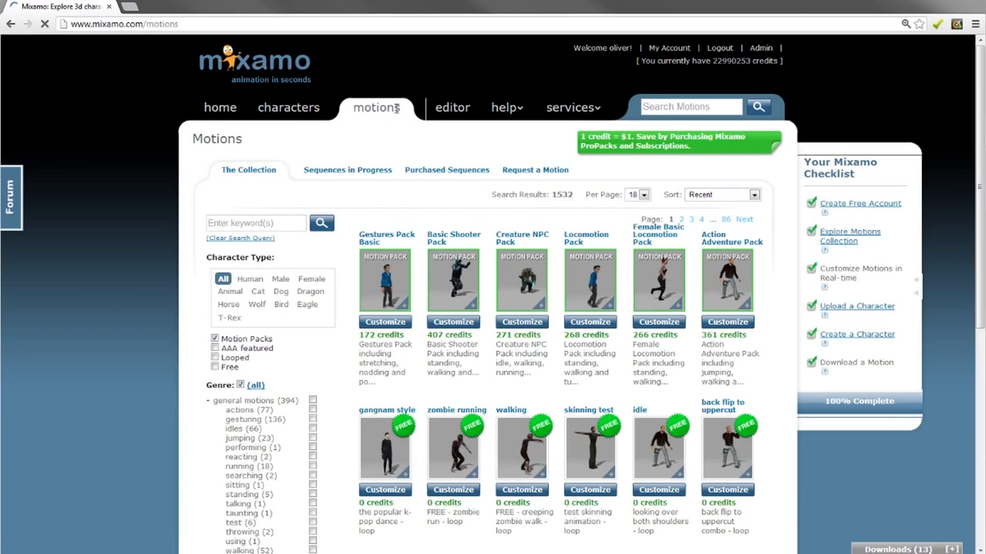
left_click(678, 107)
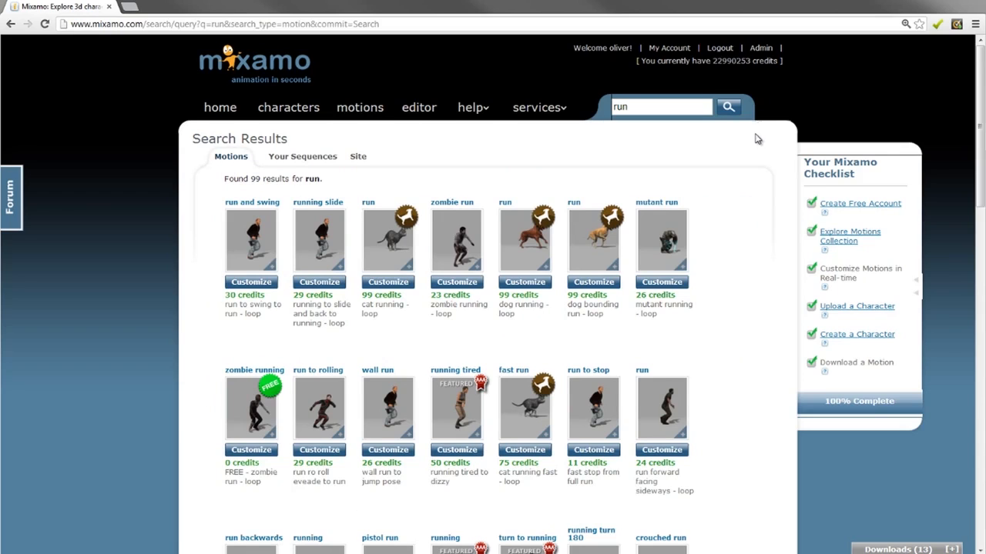
scroll(756, 139, "down", 3)
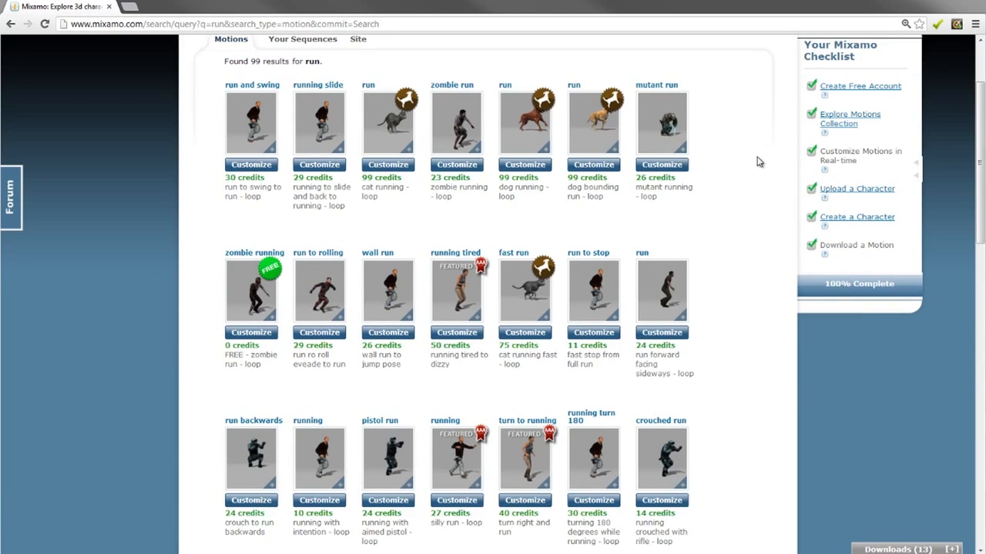
left_click(324, 460)
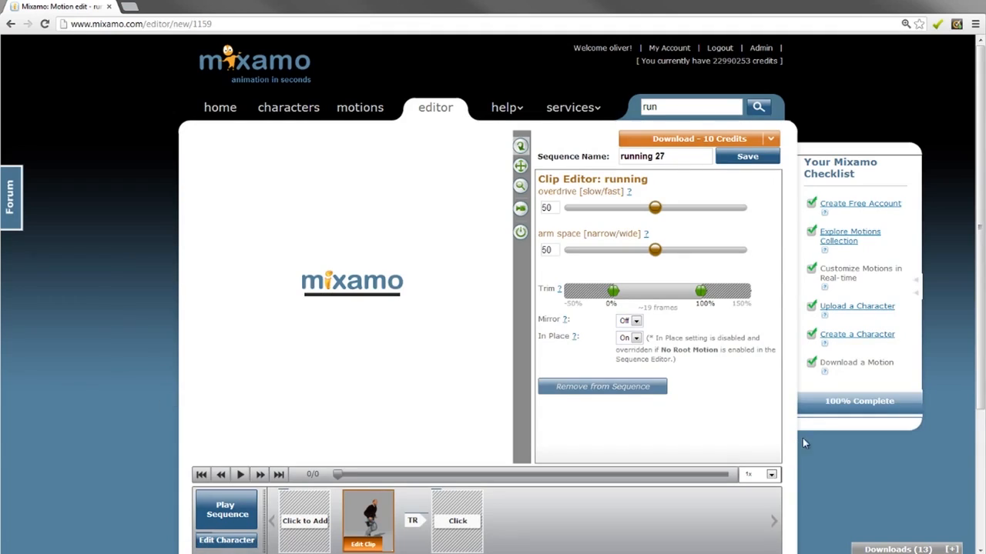
Switch the motion's character to the uploaded Kachujin character
left_click_drag(979, 175, 980, 194)
left_click(223, 520)
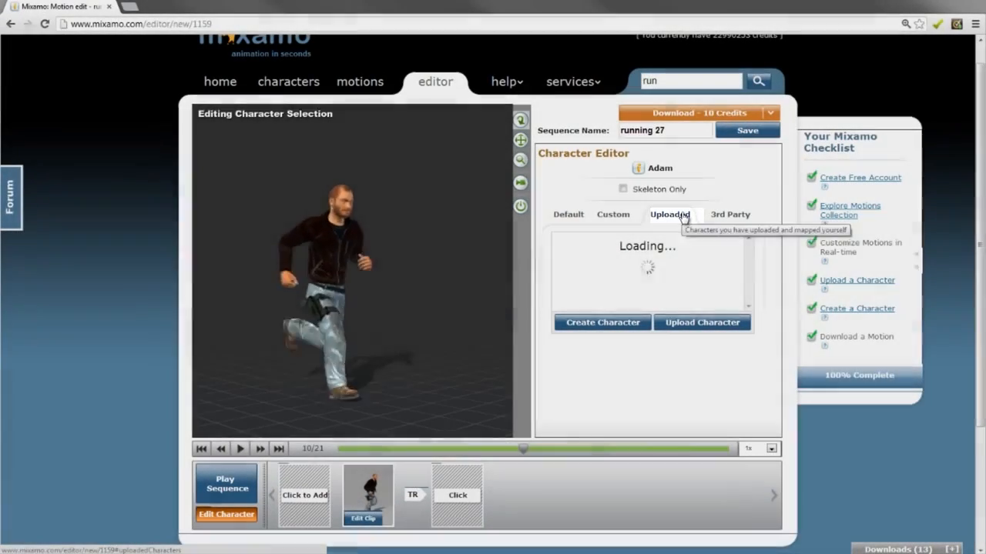
left_click(683, 216)
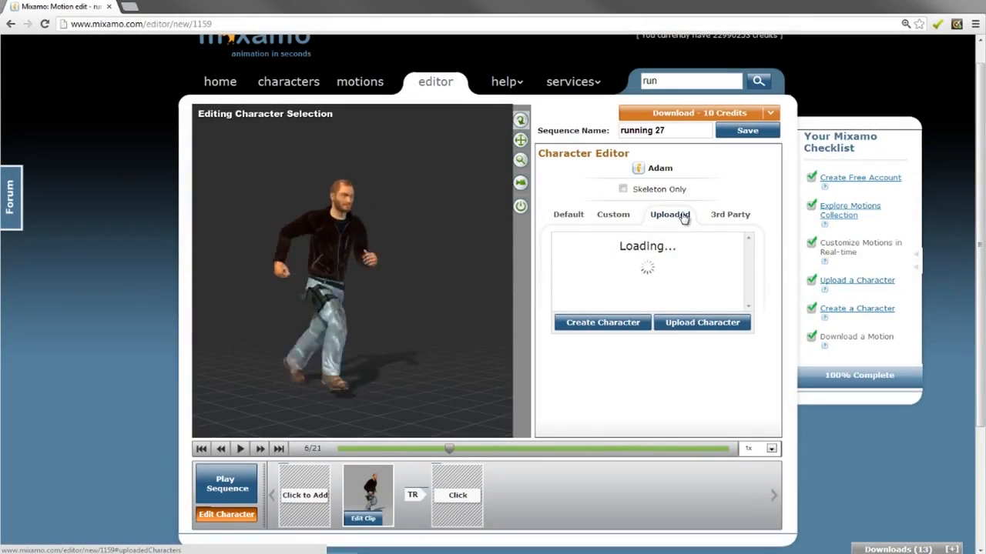
scroll(611, 301, "down", 5)
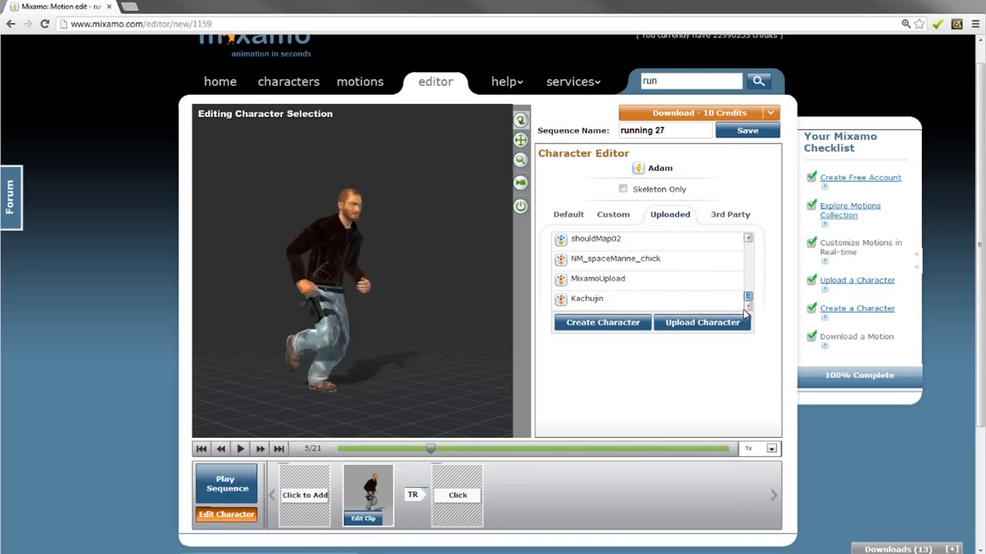
left_click(611, 301)
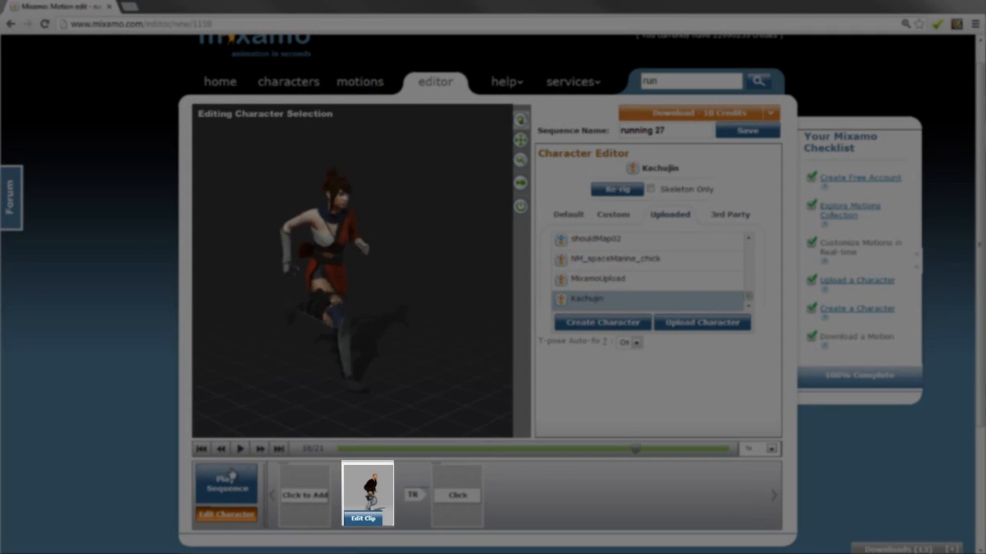
Play the running sequence on Kachujin and purchase the running 27 motion
left_click(228, 481)
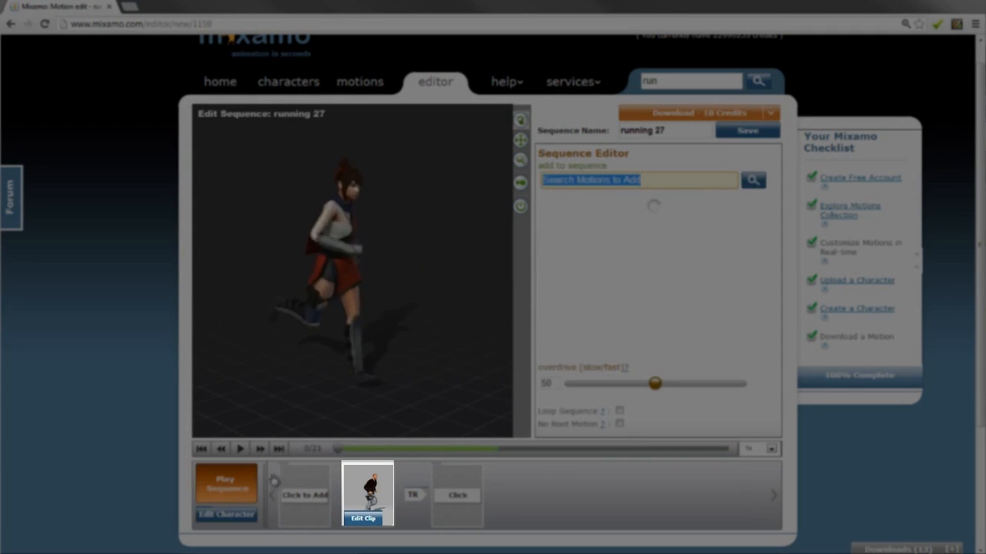
left_click(364, 518)
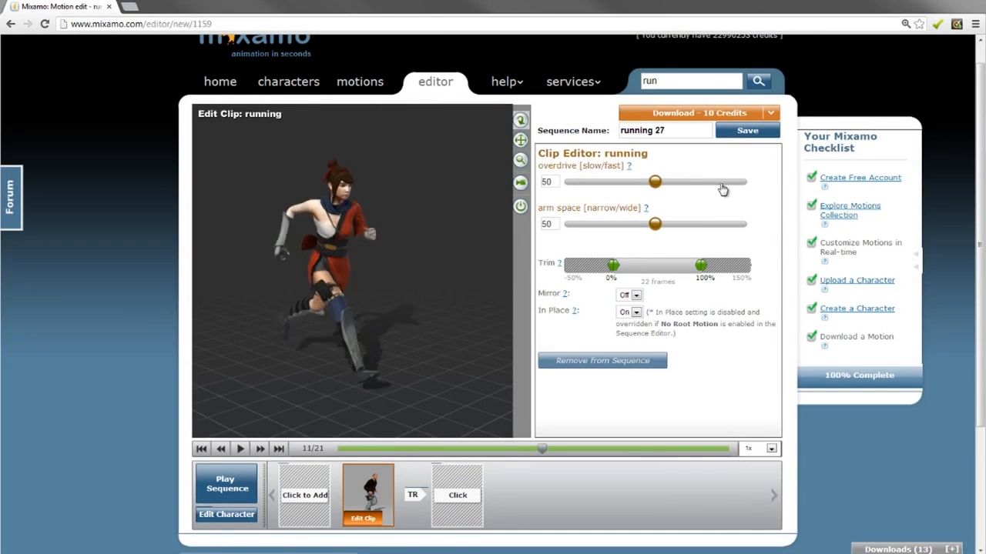
left_click(724, 115)
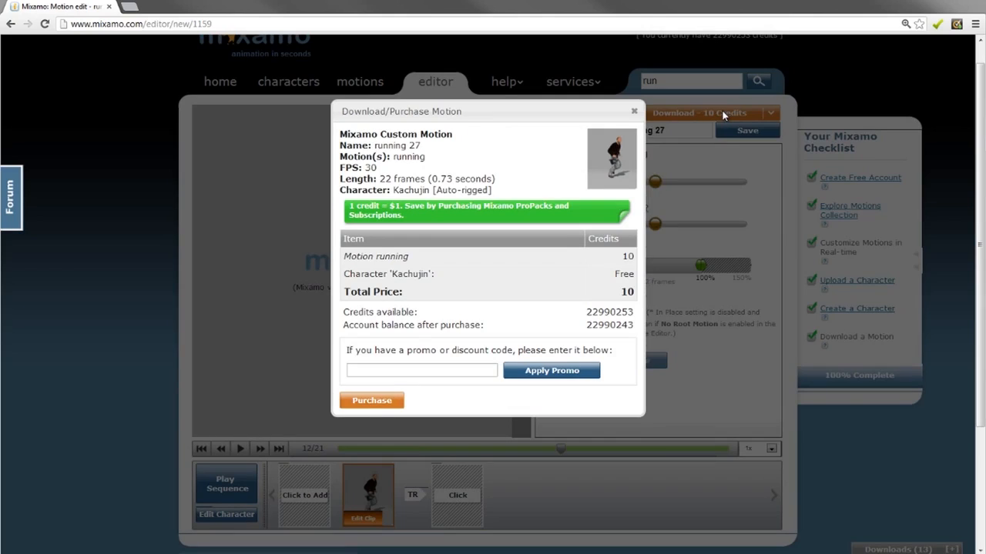
left_click(378, 402)
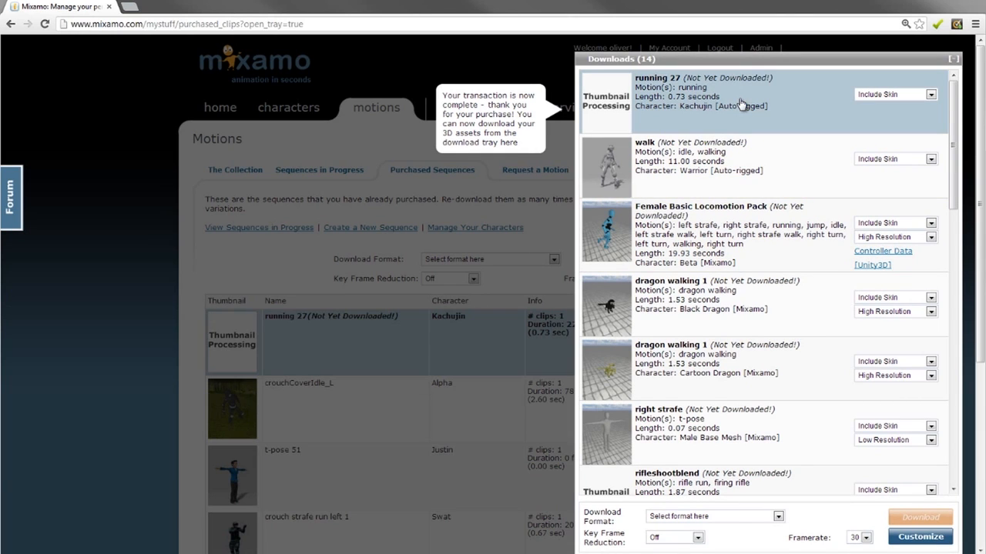
Set the running 27 download to Skeleton Only
left_click(907, 95)
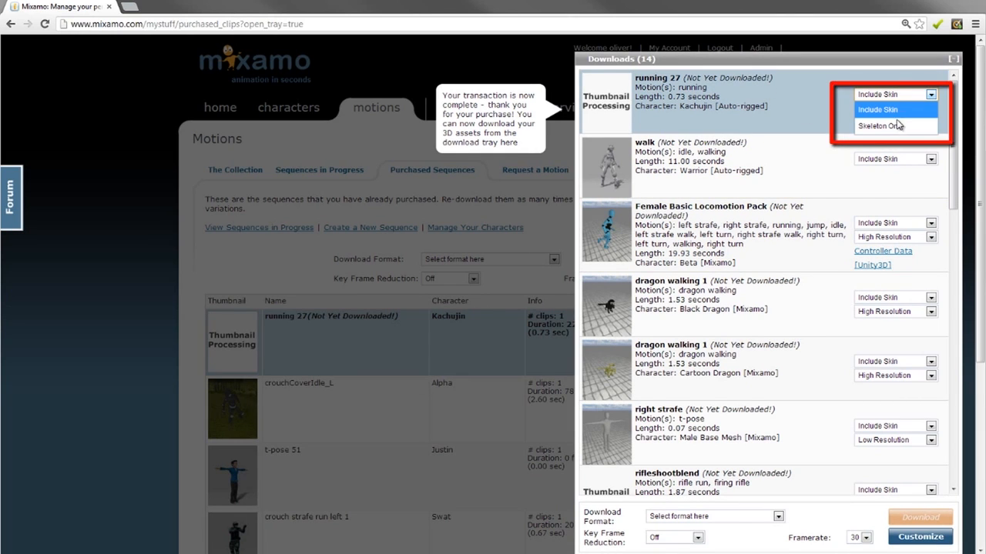
left_click(921, 127)
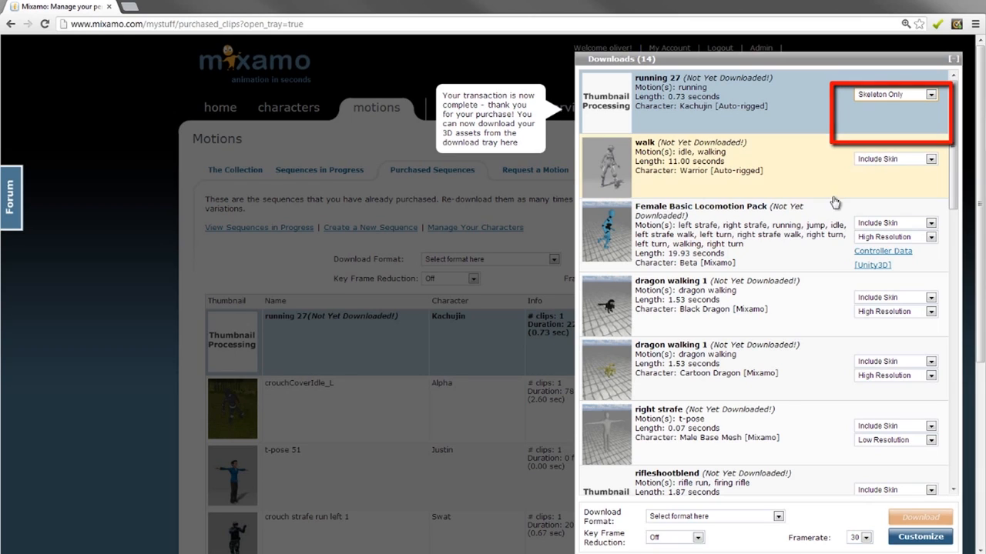
Choose FBX for Unity (.fbx) as the download format and download the running 27 motion
left_click(716, 519)
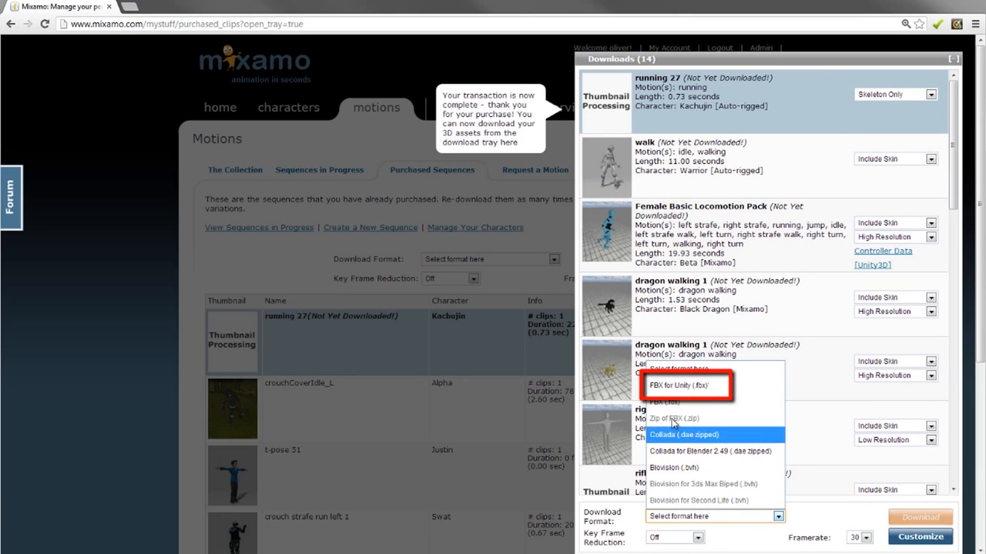
left_click(693, 386)
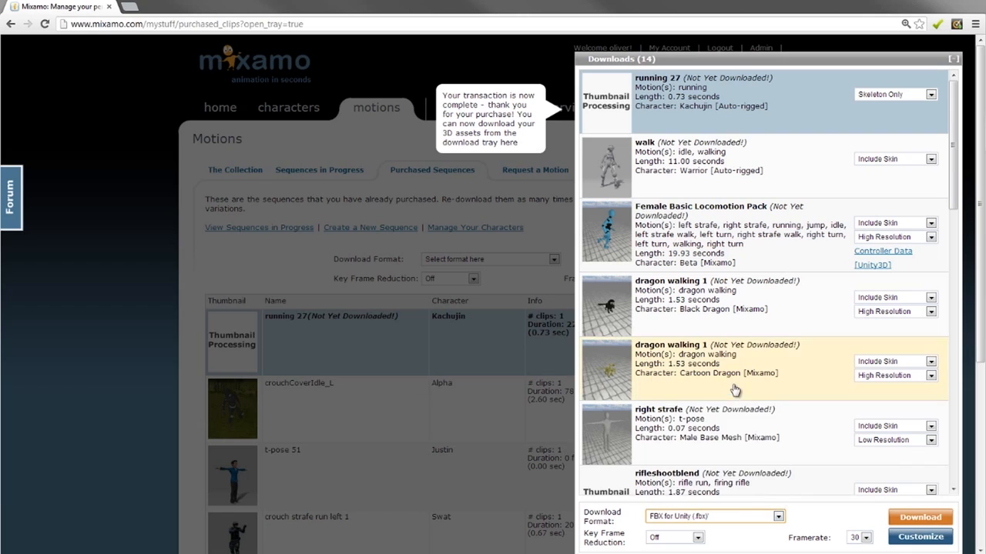
left_click(911, 523)
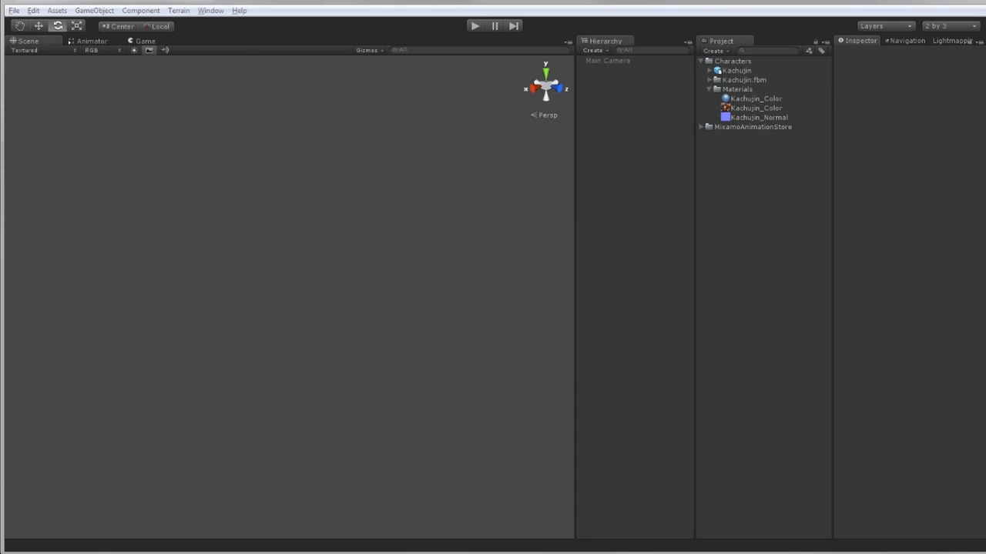
Import the downloaded running file into the Characters folder and rename it Kachujin@running
left_click_drag(731, 136, 724, 61)
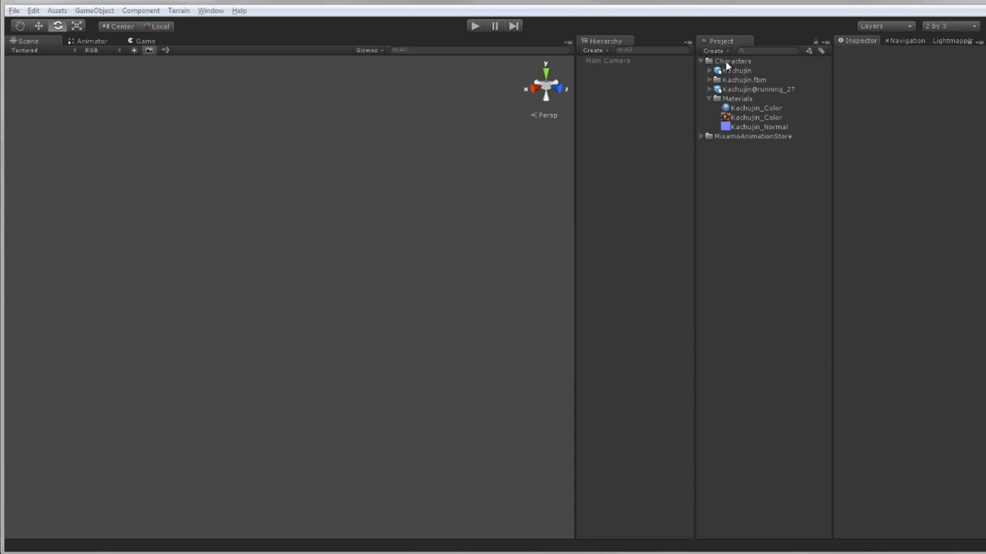
left_click(747, 90)
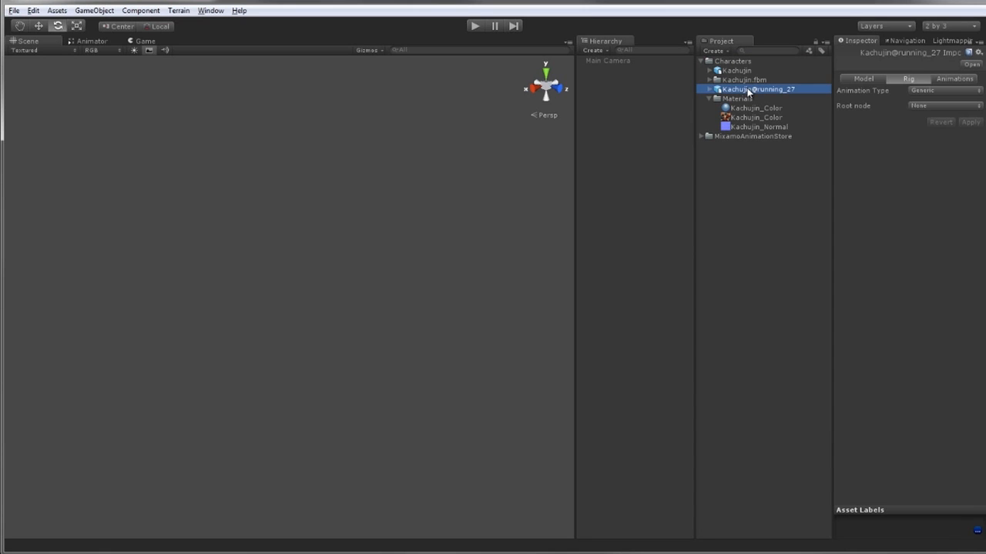
left_click(747, 89)
key("BackSpace")
key("Return")
Place the Kachujin character into the scene
left_click_drag(716, 71, 598, 87)
left_click_drag(417, 259, 322, 260, "alt")
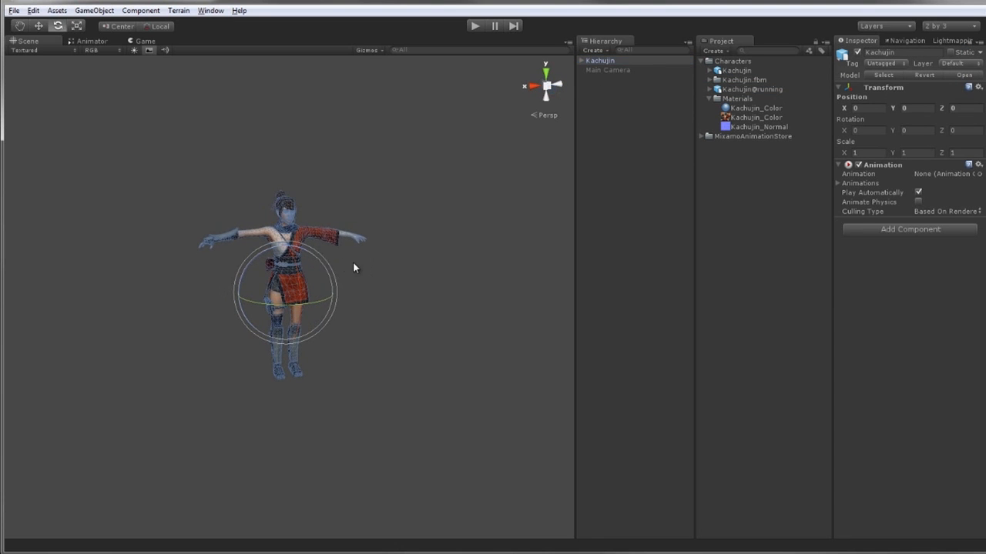
left_click(352, 262)
scroll(293, 230, "up", 6)
left_click(607, 61)
left_click_drag(493, 150, 472, 194, "alt")
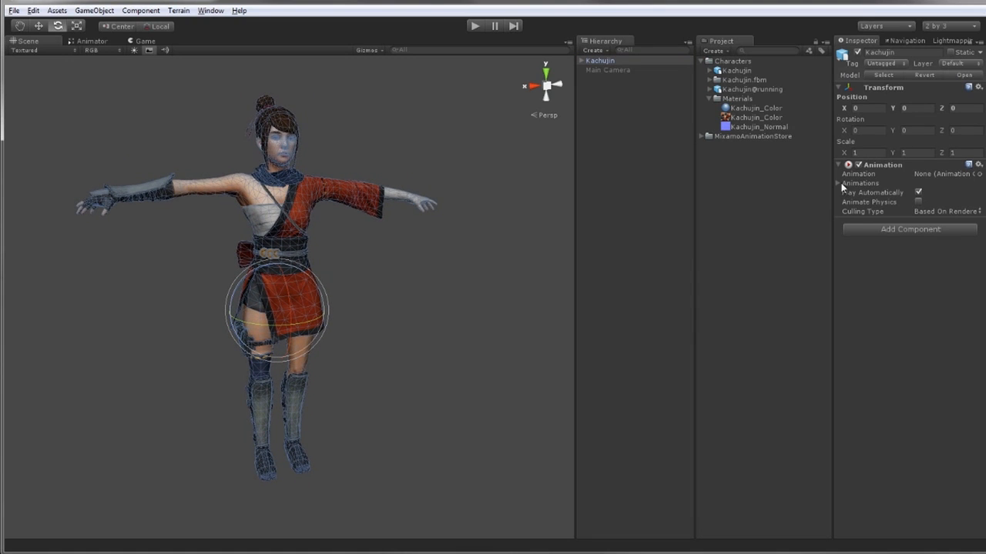
Set the Kachujin@running rig's Animation Type to Legacy and apply it
left_click(751, 89)
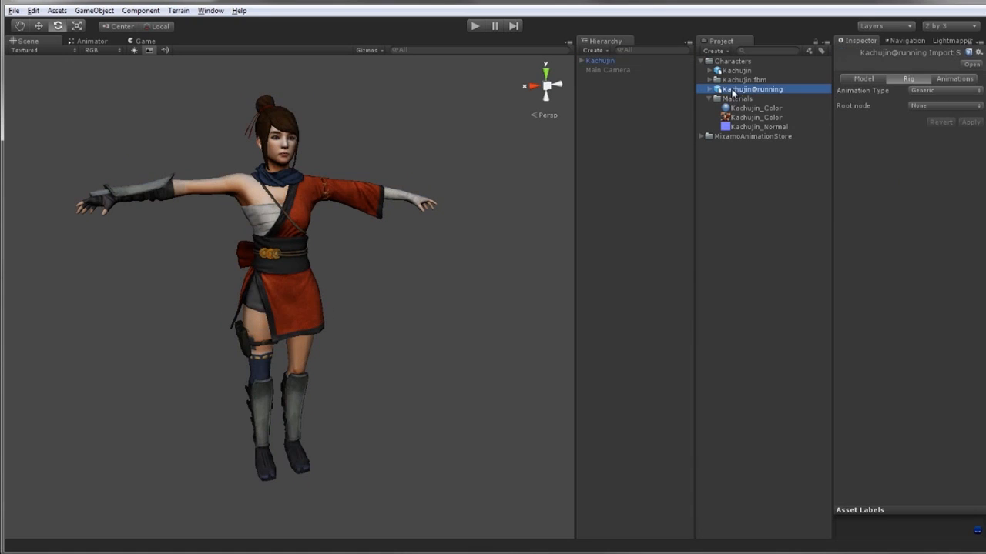
left_click(924, 91)
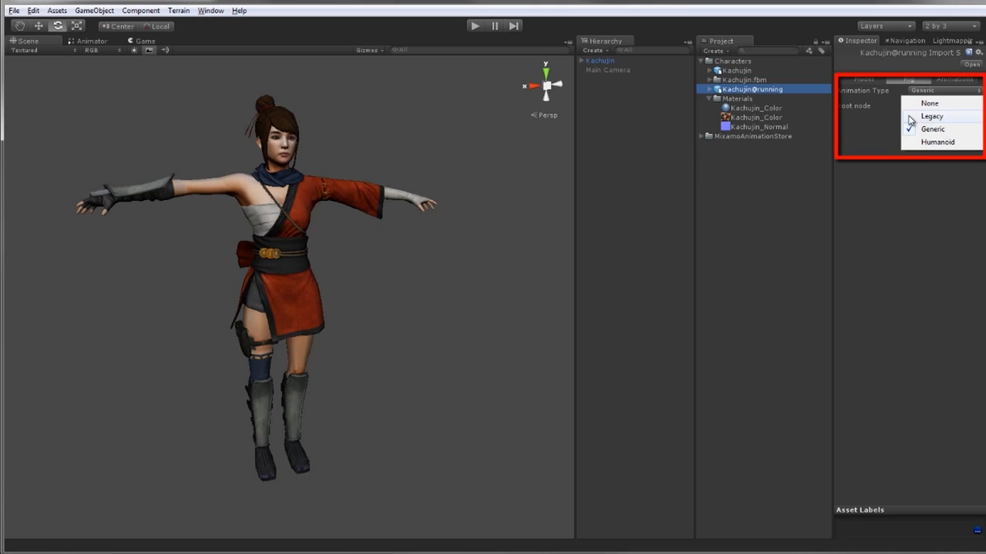
left_click(927, 116)
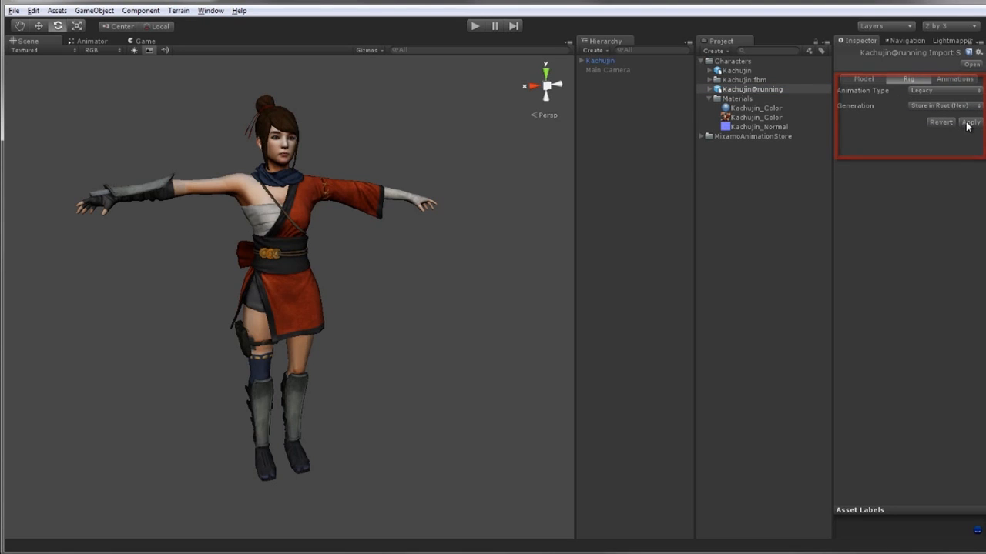
left_click(968, 124)
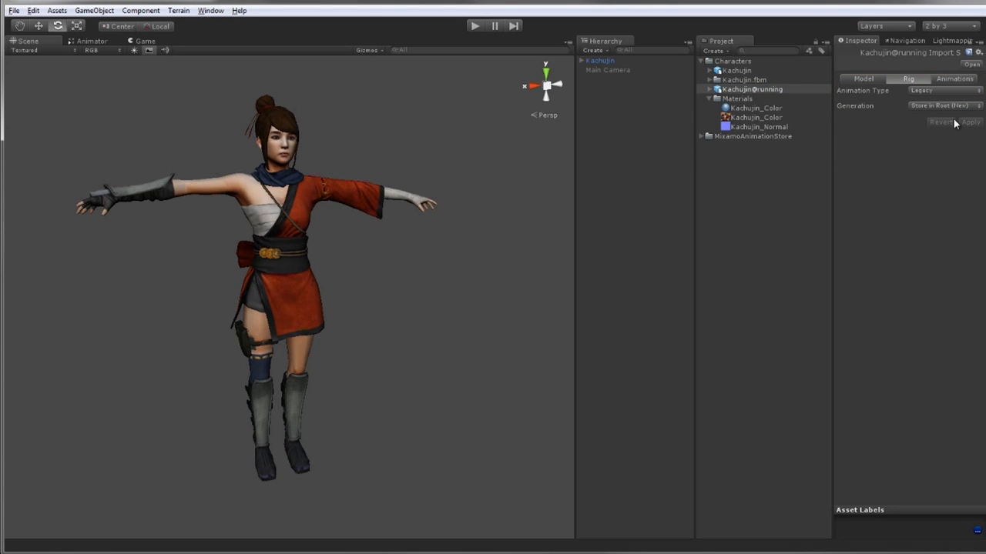
Assign the running clip to the Animation component of the Kachujin object in the scene
left_click(709, 89)
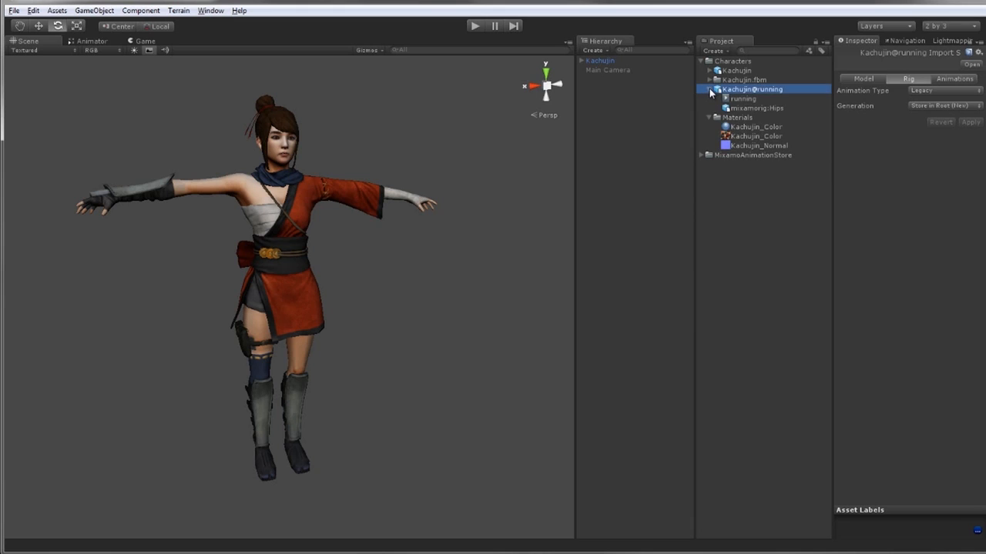
left_click(612, 61)
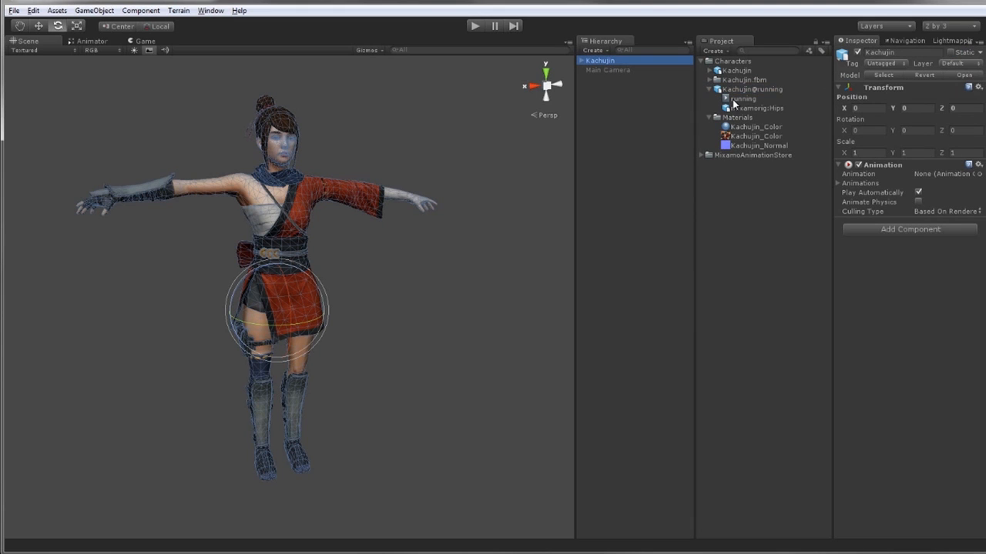
left_click_drag(740, 98, 929, 176)
left_click_drag(376, 216, 391, 233, "alt")
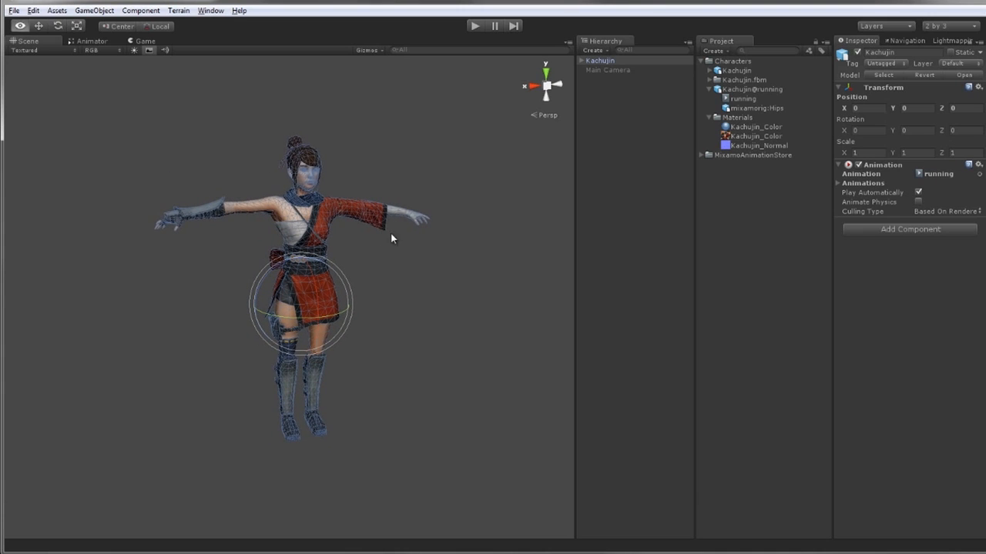
Open the running clip's animation import settings and play it in an enlarged preview
left_click(745, 89)
left_click(953, 79)
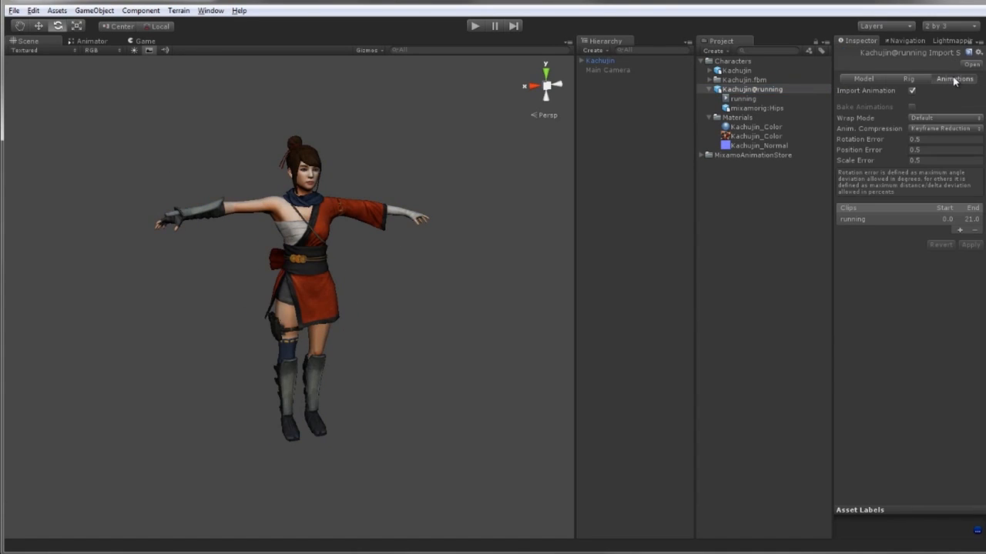
left_click(856, 219)
scroll(983, 183, "down", 3)
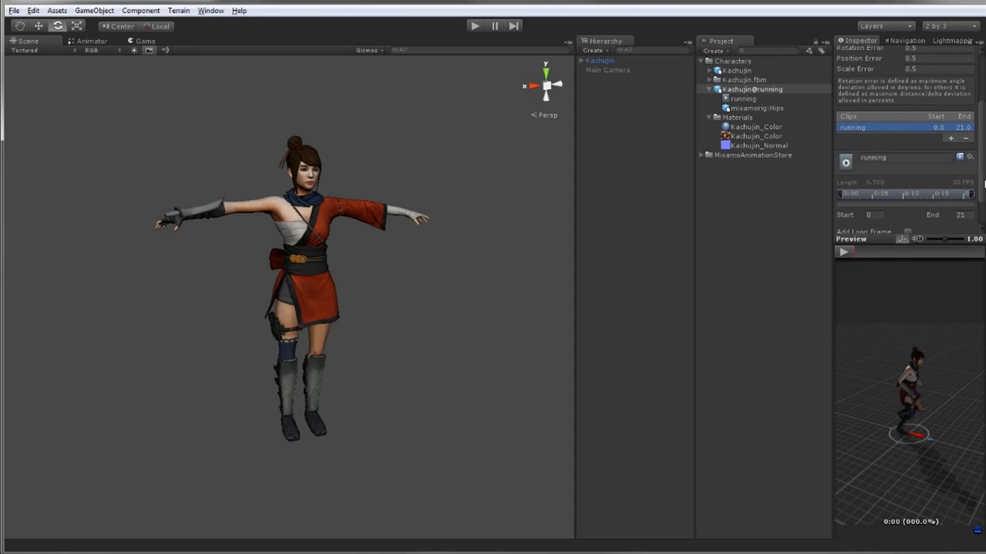
left_click_drag(871, 242, 386, 32)
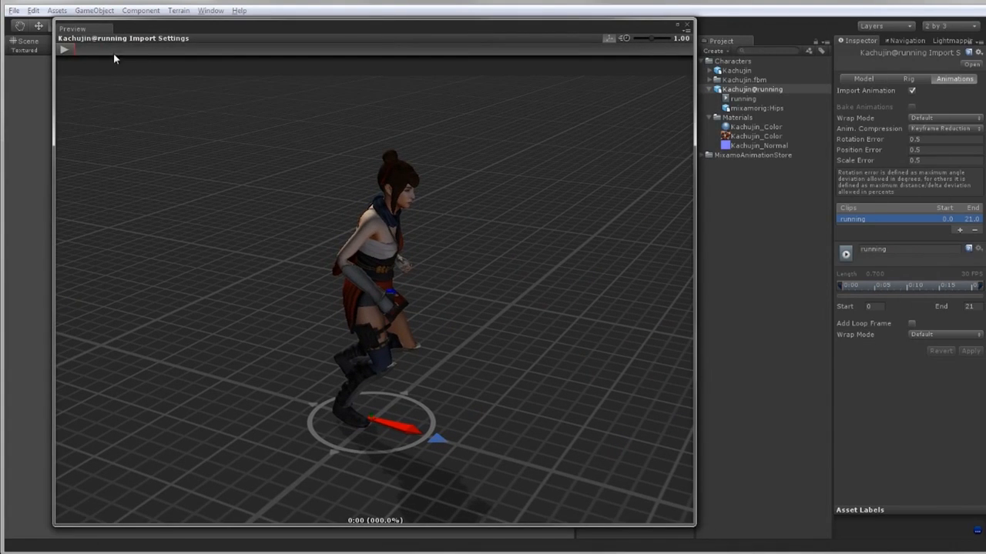
left_click(65, 50)
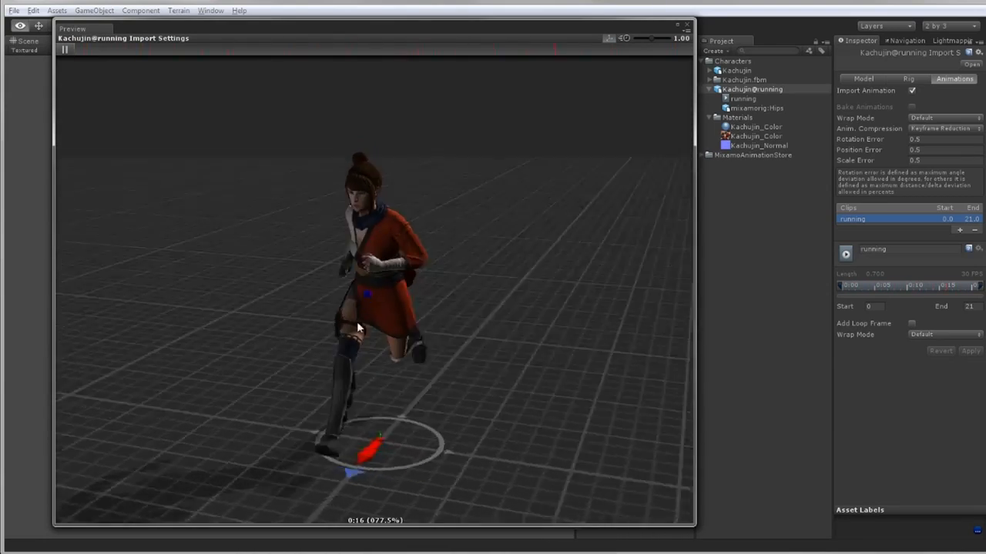
Set the running clip's Wrap Mode to Loop and close the enlarged preview
left_click(915, 334)
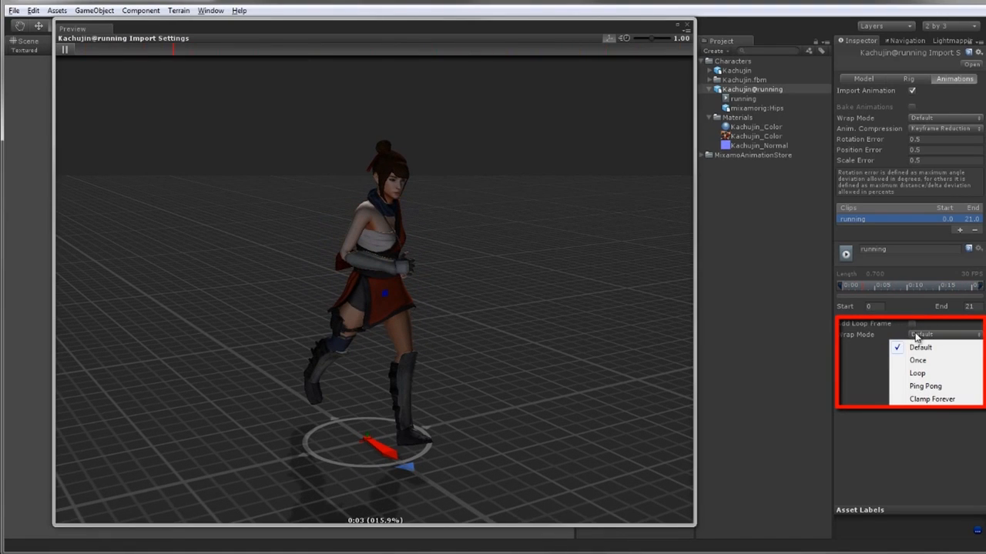
left_click(917, 373)
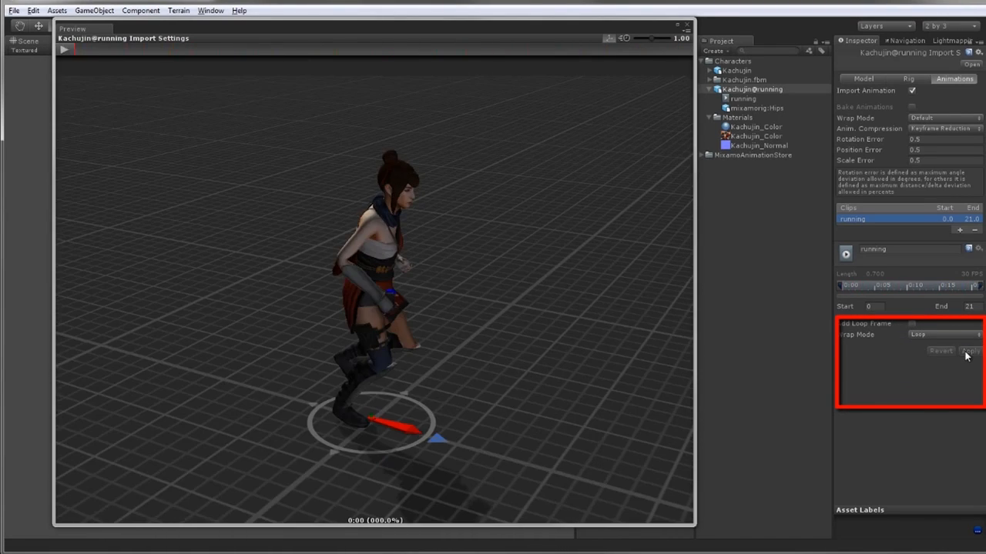
left_click(677, 25)
left_click_drag(856, 241, 856, 351)
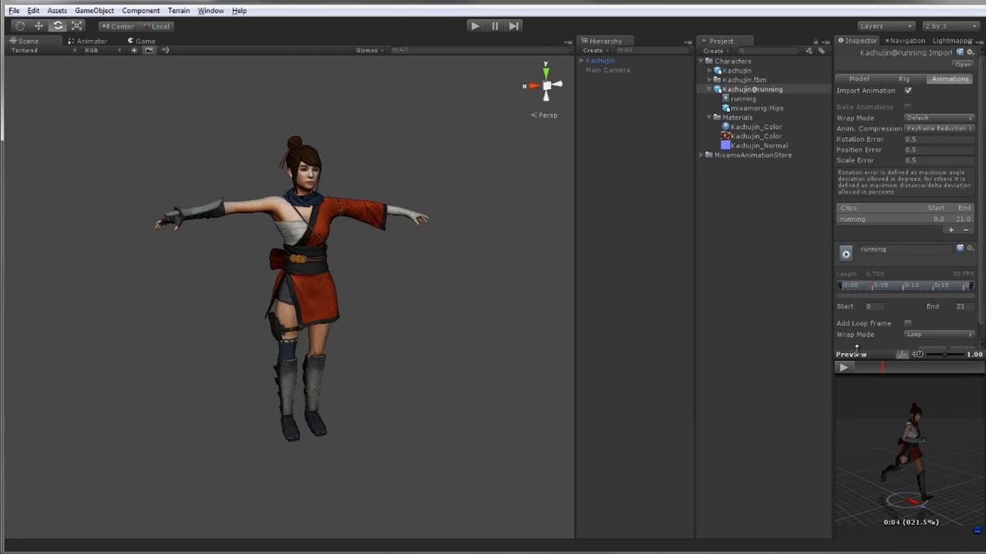
Play the scene to test the running animation on Kachujin, then stop playback
left_click(599, 61)
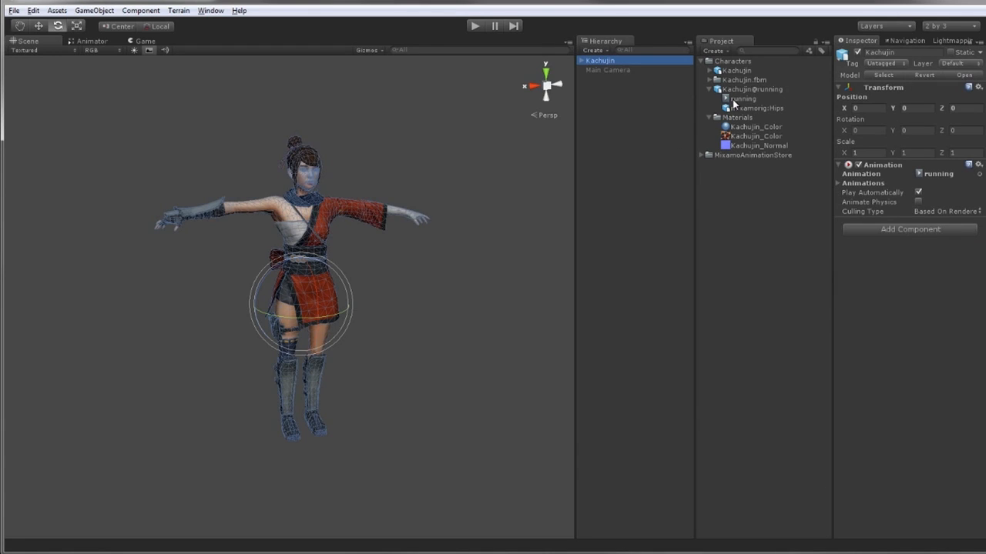
left_click(469, 26)
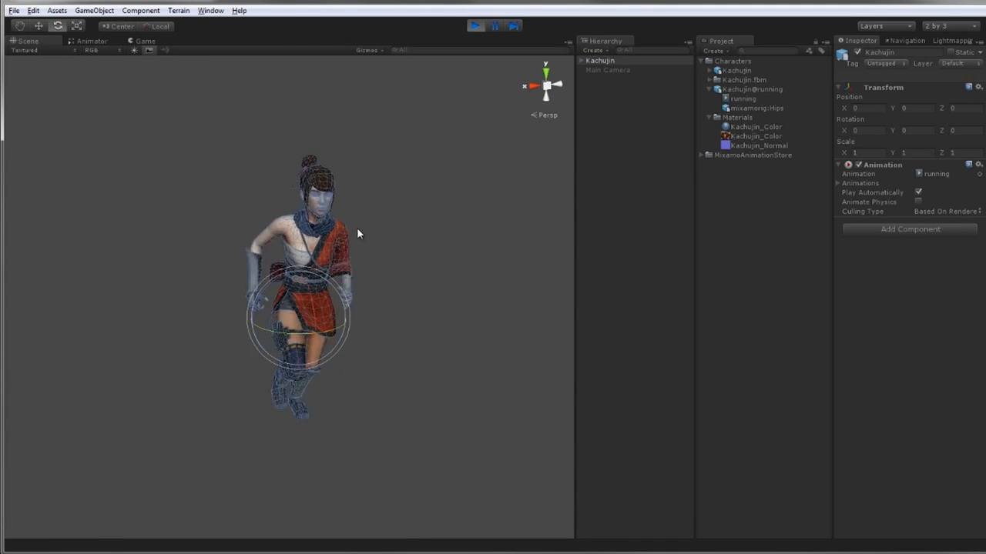
left_click_drag(385, 297, 332, 284, "alt")
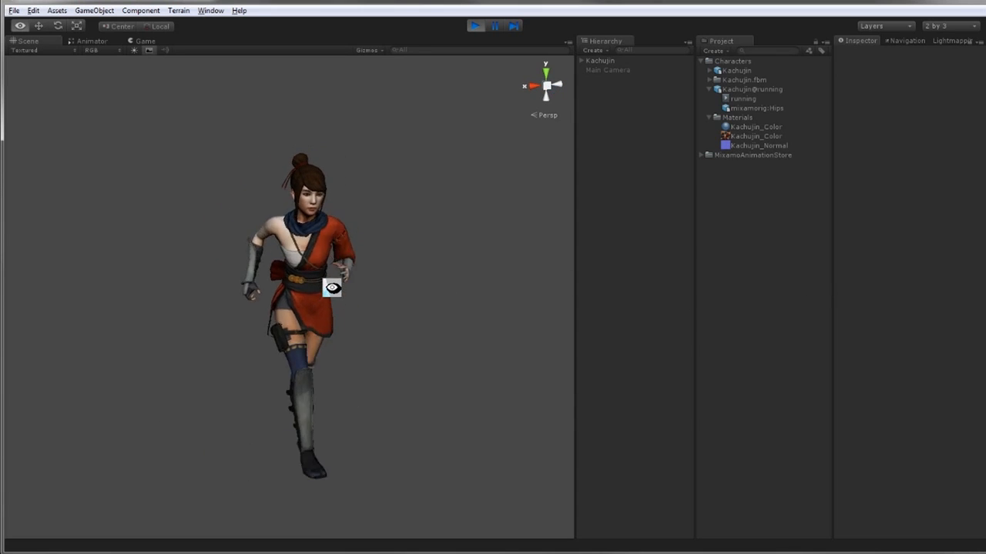
left_click(474, 28)
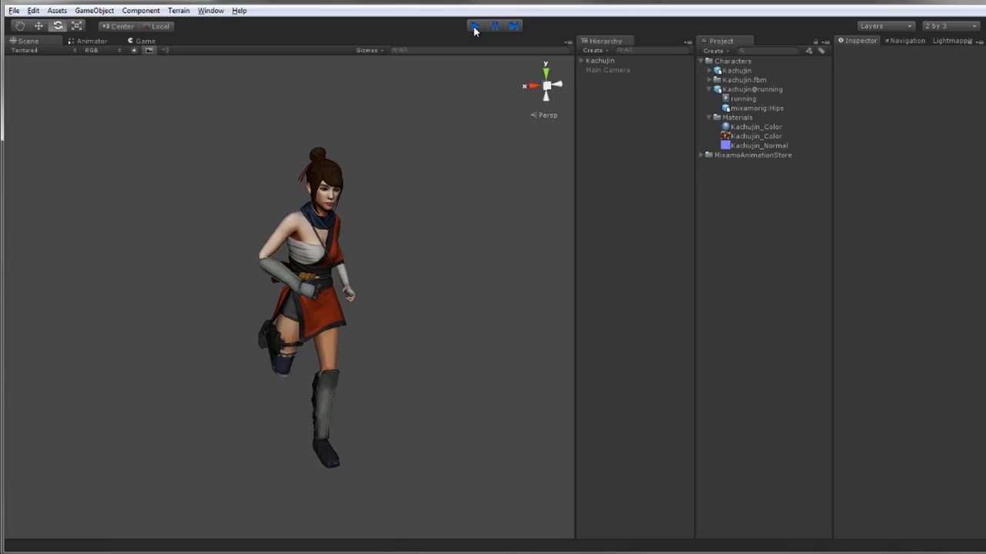
Set the Kachujin model's rig Animation Type to Generic and apply it
left_click(742, 70)
left_click(910, 79)
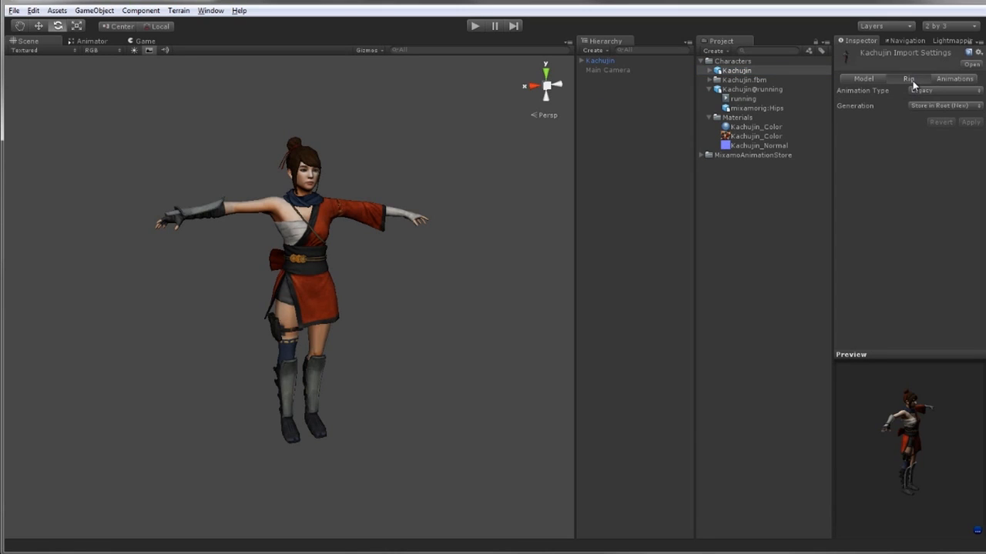
left_click(924, 93)
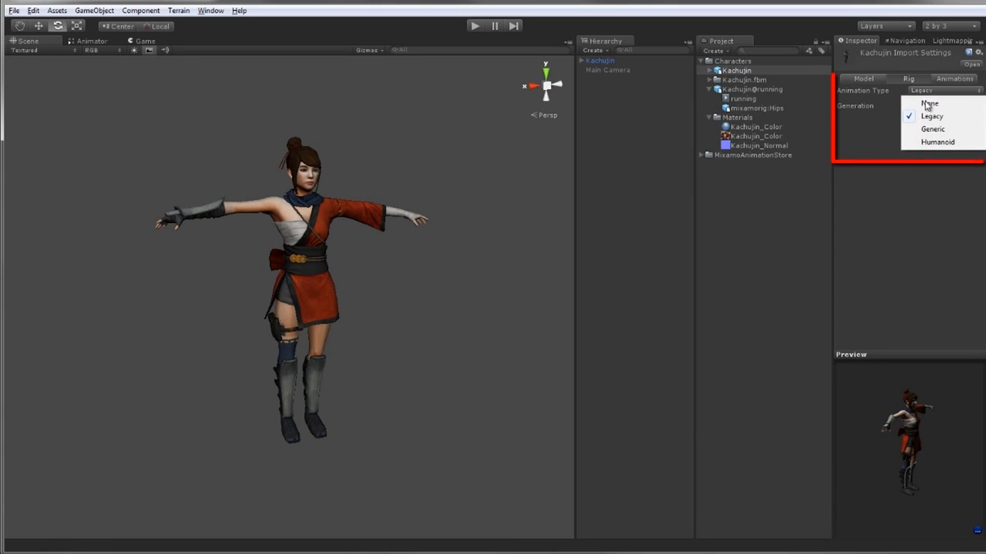
left_click(969, 131)
left_click(970, 123)
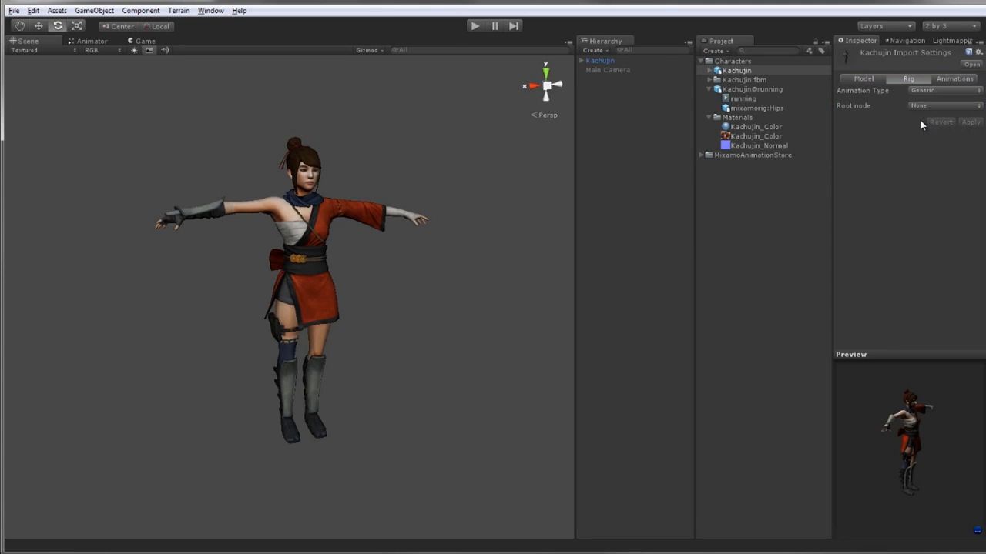
Set the Kachujin@running rig's Animation Type to Generic and apply it
left_click(739, 89)
left_click(927, 90)
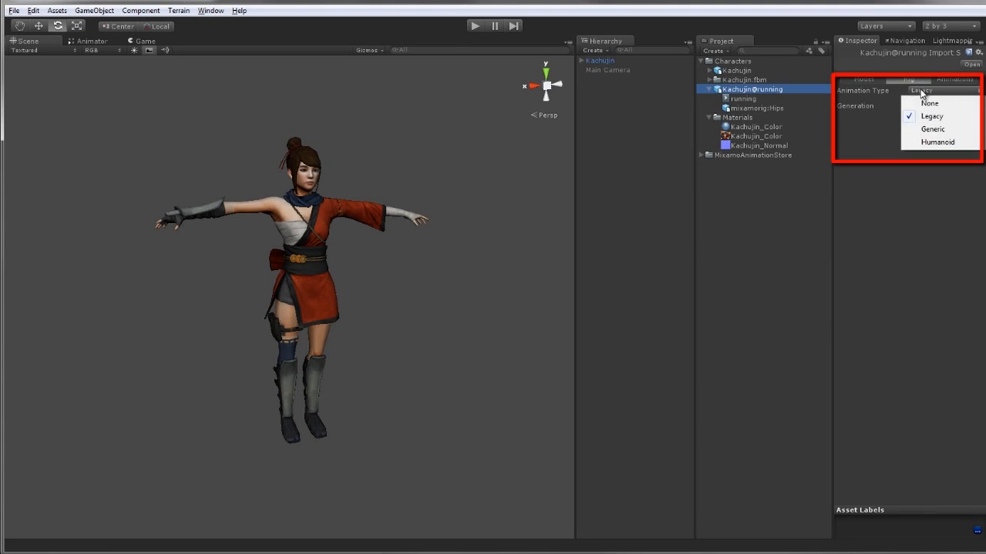
left_click(930, 129)
left_click(968, 123)
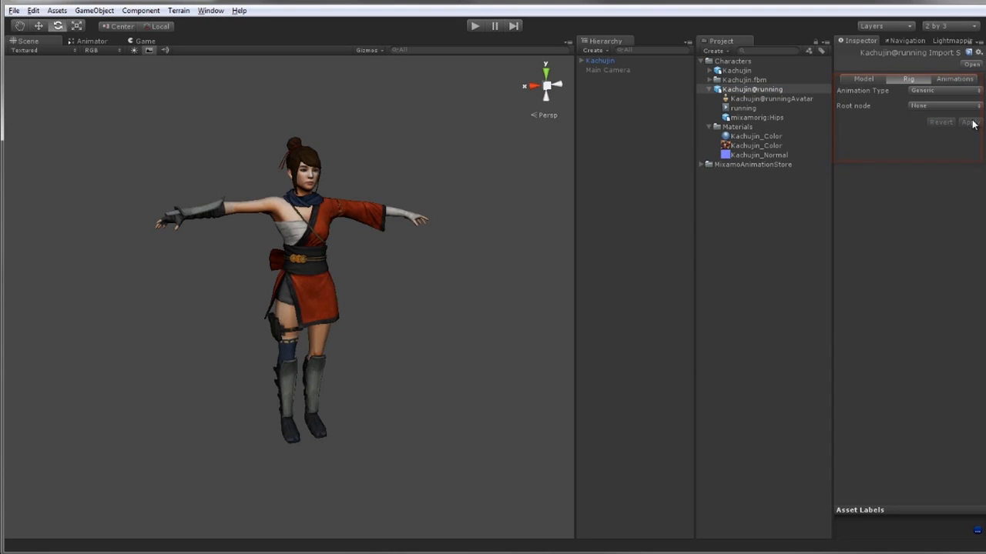
Create an Animator Controller named KachujinCTRL in the Characters folder
left_click(736, 71)
left_click(714, 51)
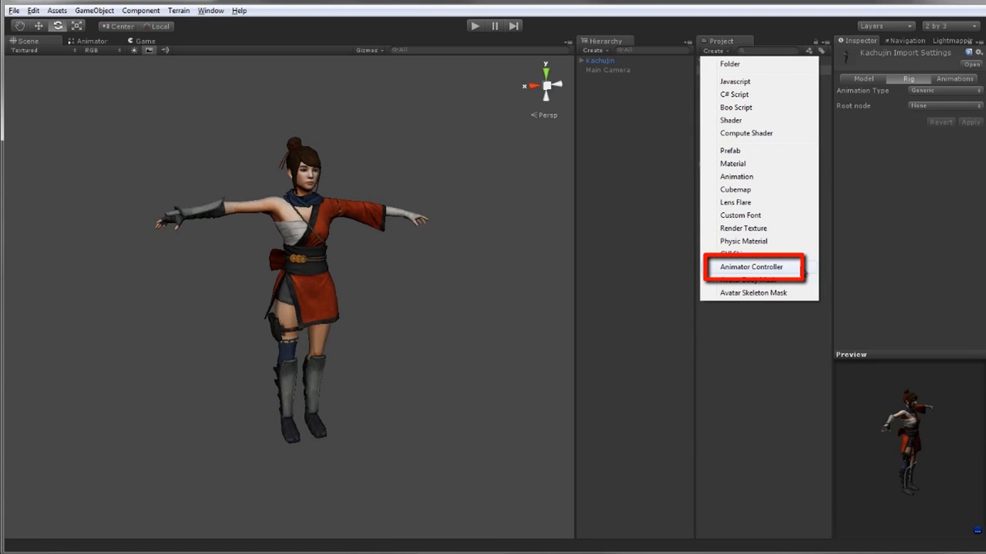
left_click(770, 267)
type("KachujinCTRL")
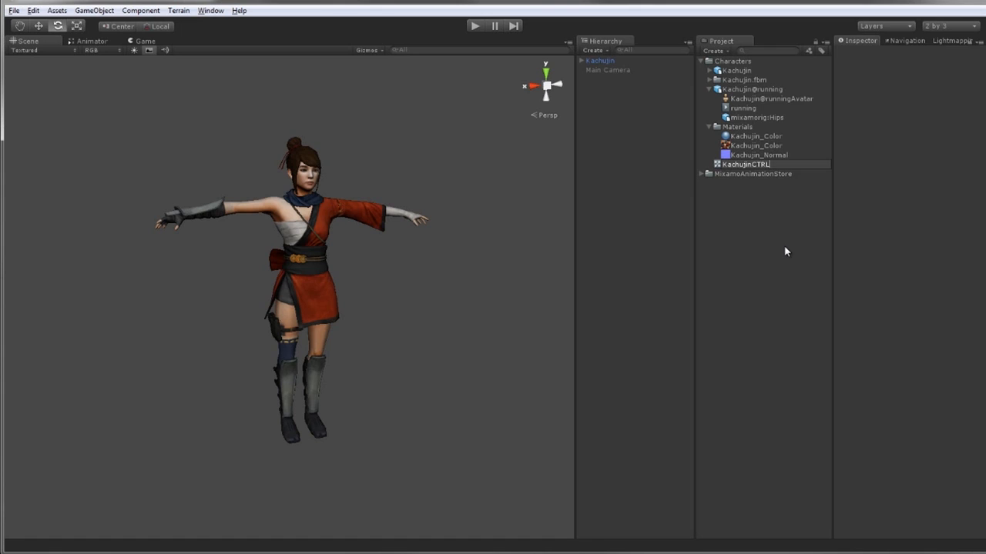
key("Return")
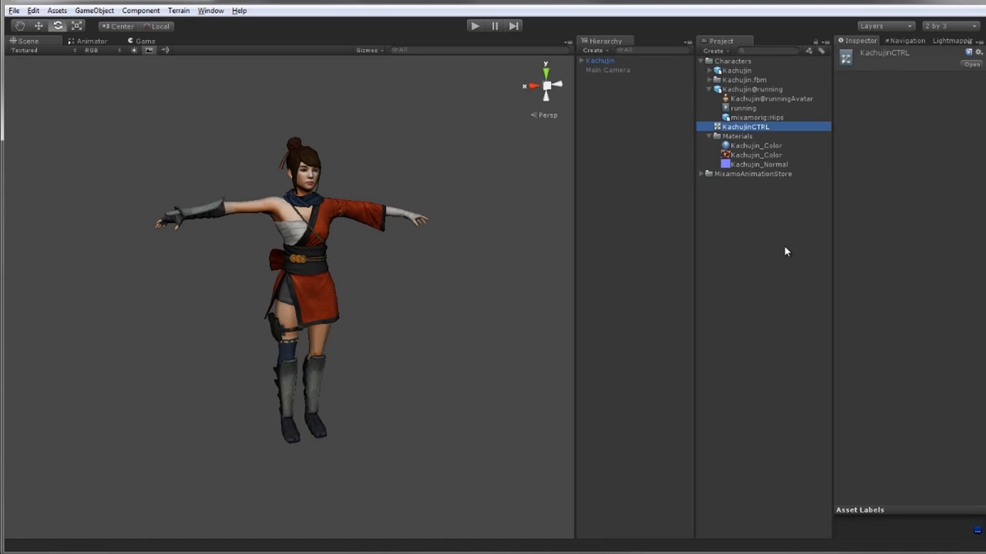
Open the Animator view and enable Loop Pose on the running clip in Kachujin@running's animation import settings
left_click(94, 41)
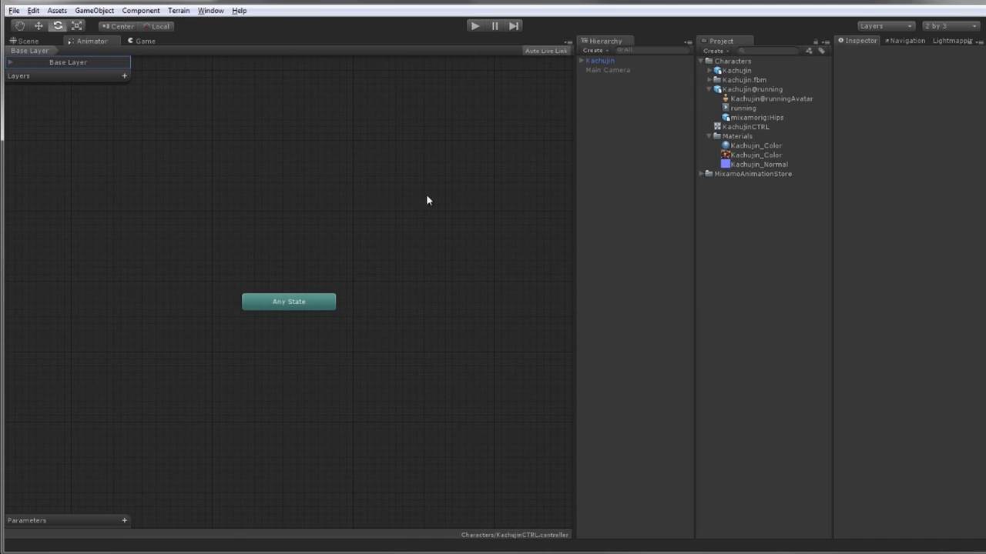
left_click(746, 110)
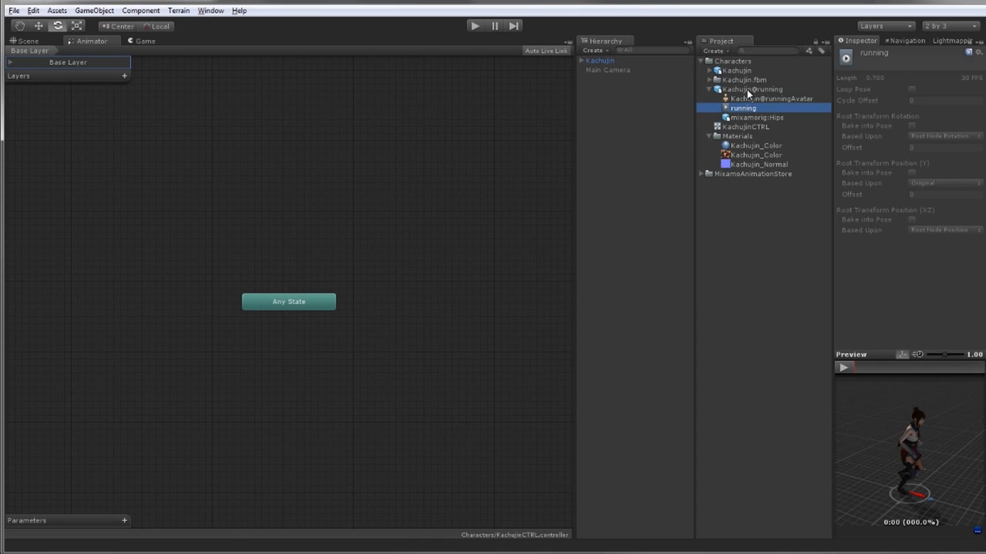
left_click(753, 90)
left_click(941, 77)
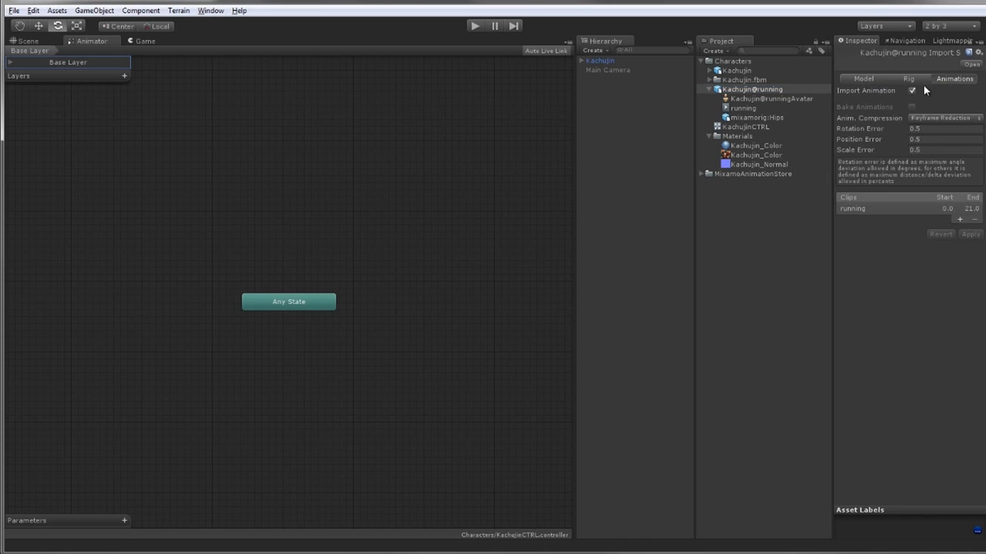
left_click(866, 209)
scroll(894, 231, "down", 5)
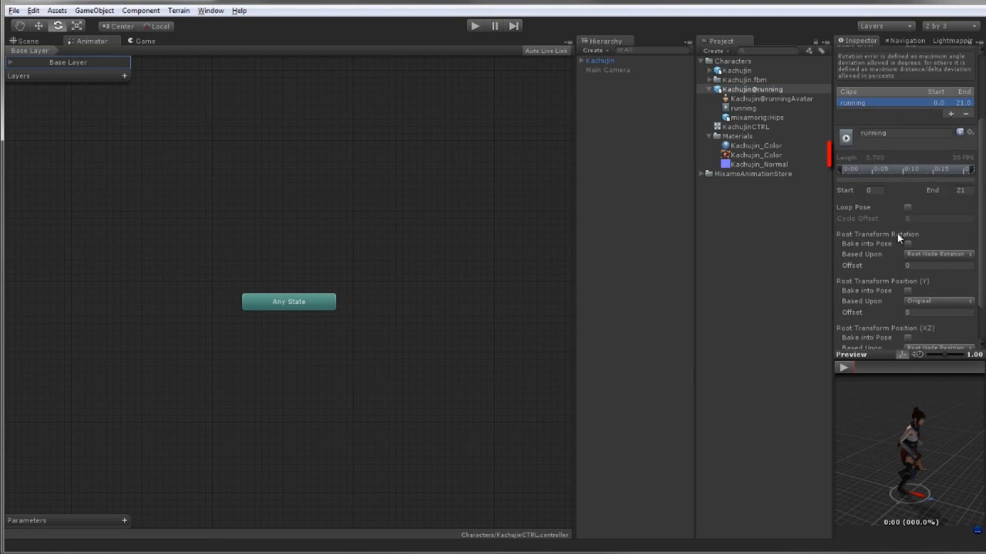
left_click(907, 155)
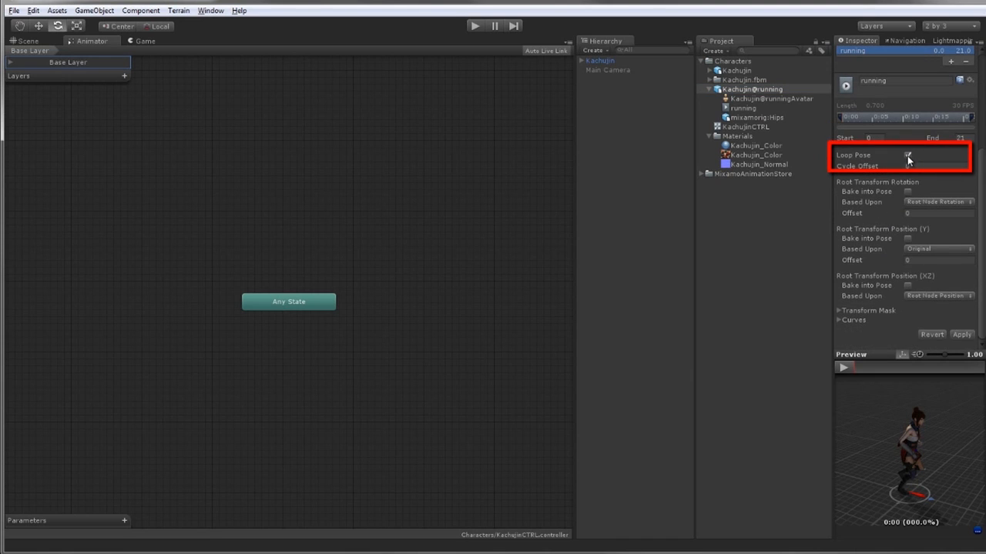
Play and scrub the running clip in the inspector preview to check the loop
left_click(843, 368)
left_click_drag(872, 440, 947, 415)
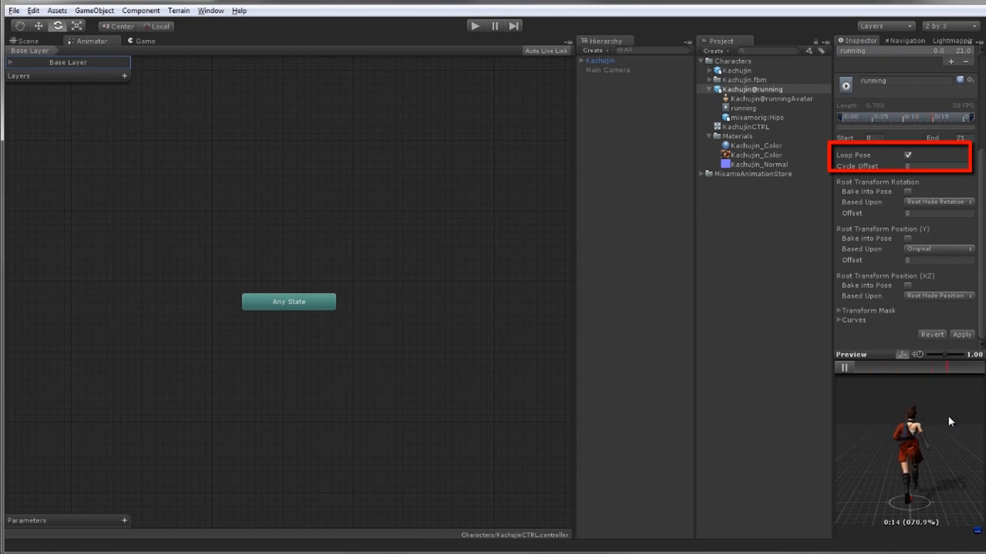
left_click(843, 368)
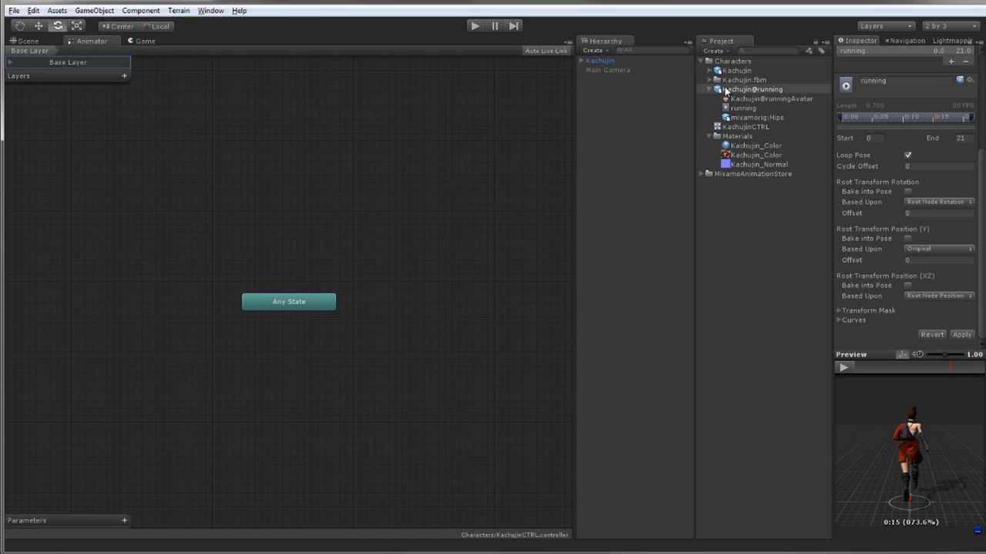
Add the running clip as a state in the KachujinCTRL Animator graph and place it above Any State
left_click_drag(637, 135, 310, 214)
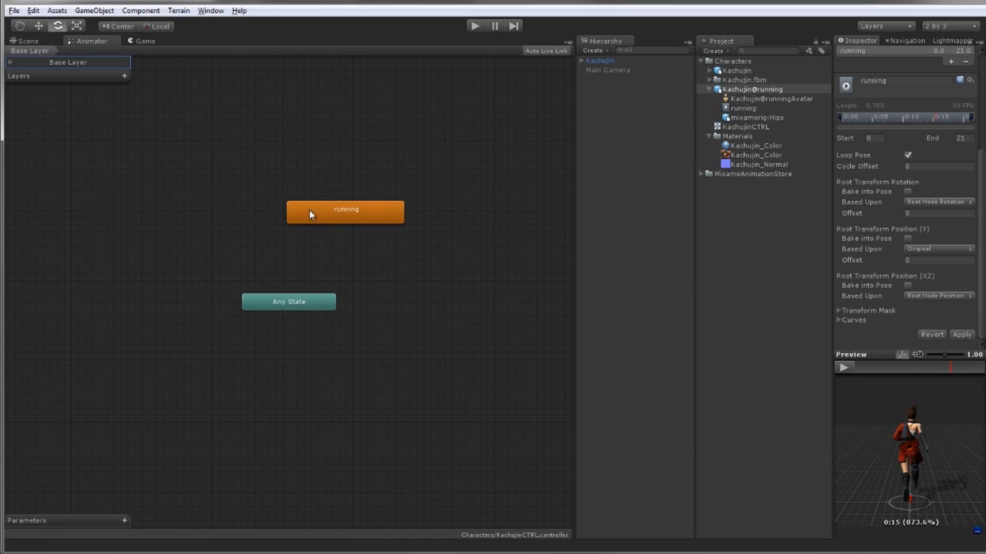
left_click(510, 300)
left_click_drag(378, 215, 330, 241)
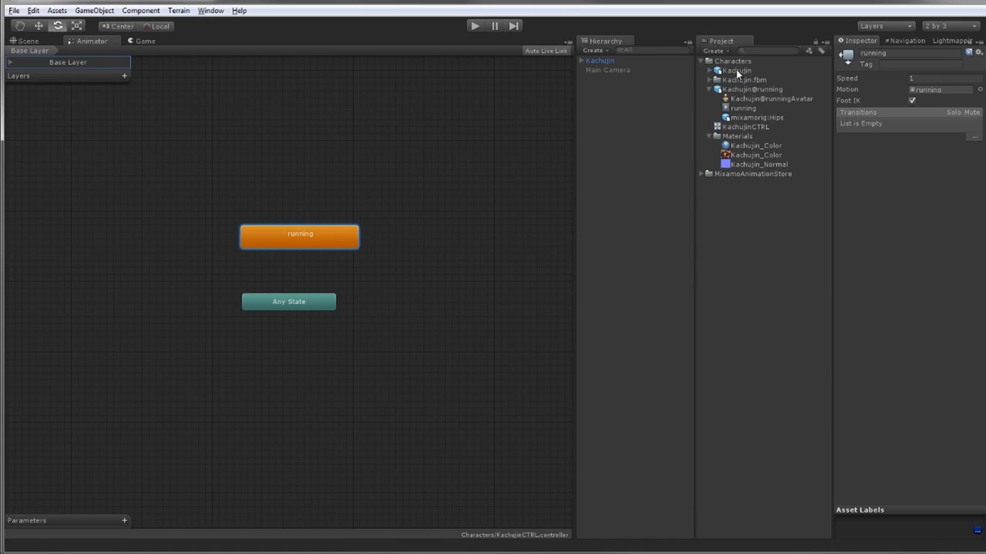
Assign KachujinCTRL as the Kachujin object's Animator Controller and play the scene to test the running animation
left_click(600, 60)
left_click(44, 39)
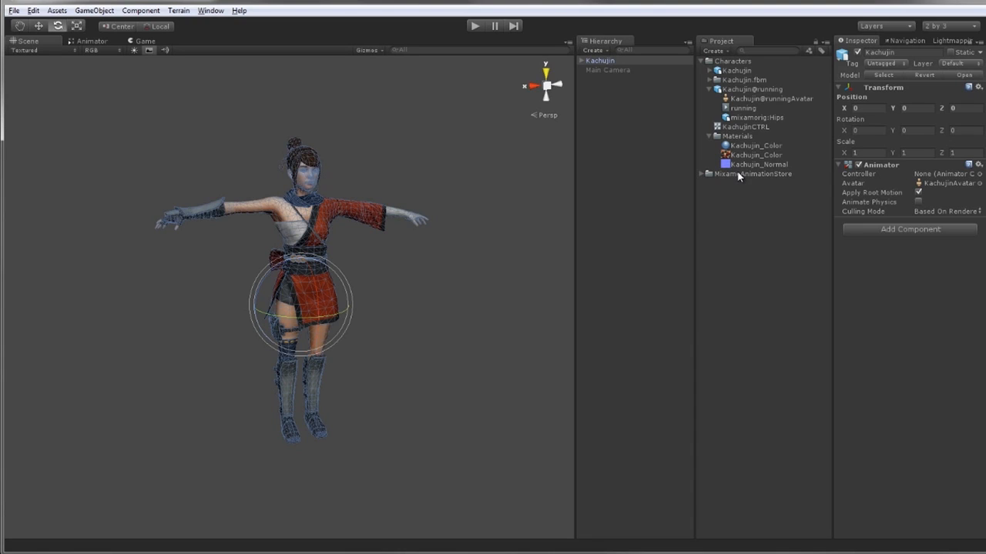
left_click_drag(734, 128, 930, 176)
left_click(474, 28)
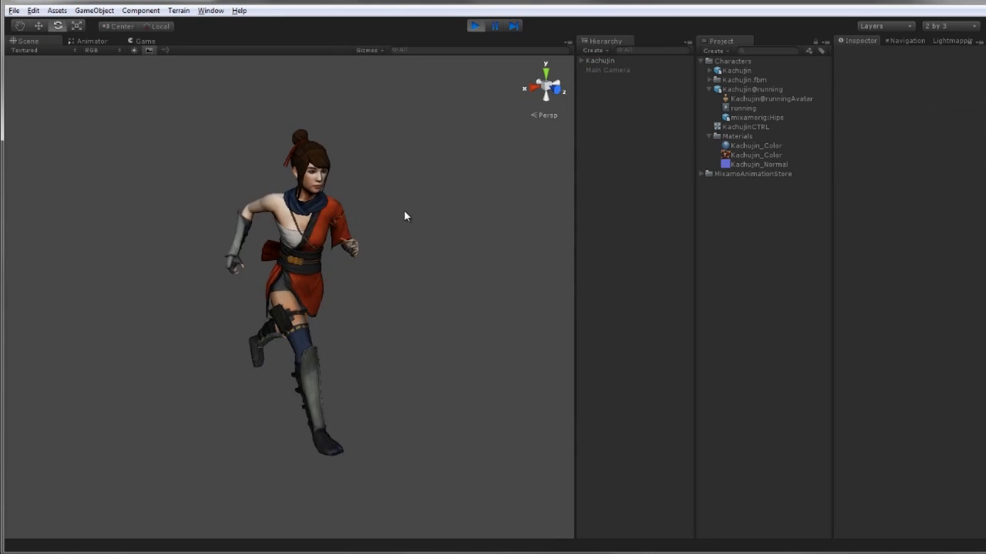